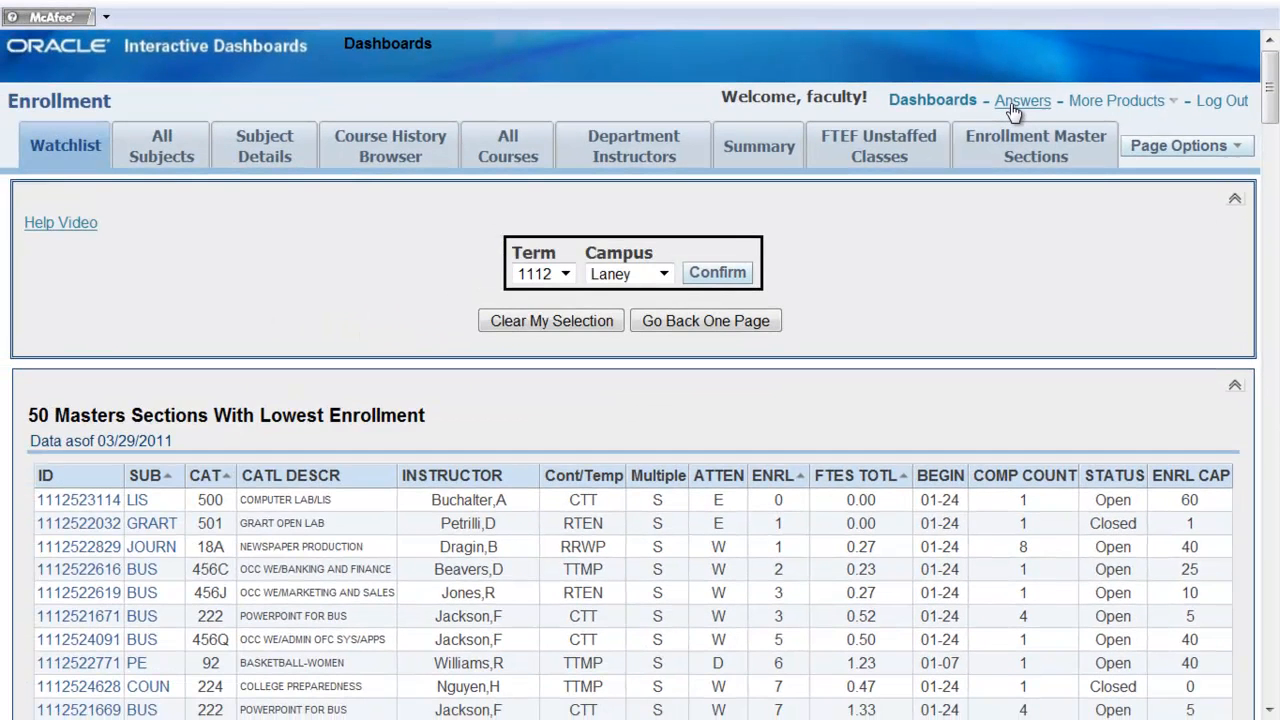
# Open Answers, start a new request in the Student Headcount subject area, and expand the Dimensions and Facts@Census Day folders.
pyautogui.click(800, 190)
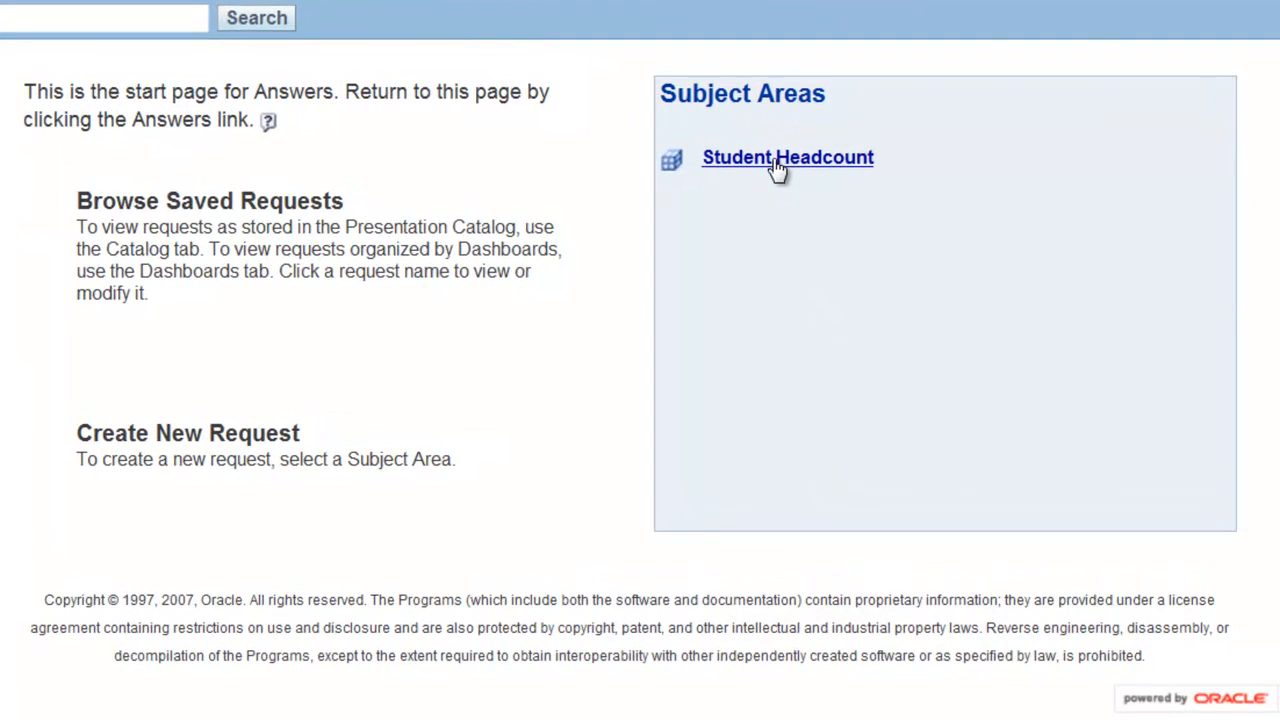
pyautogui.click(778, 165)
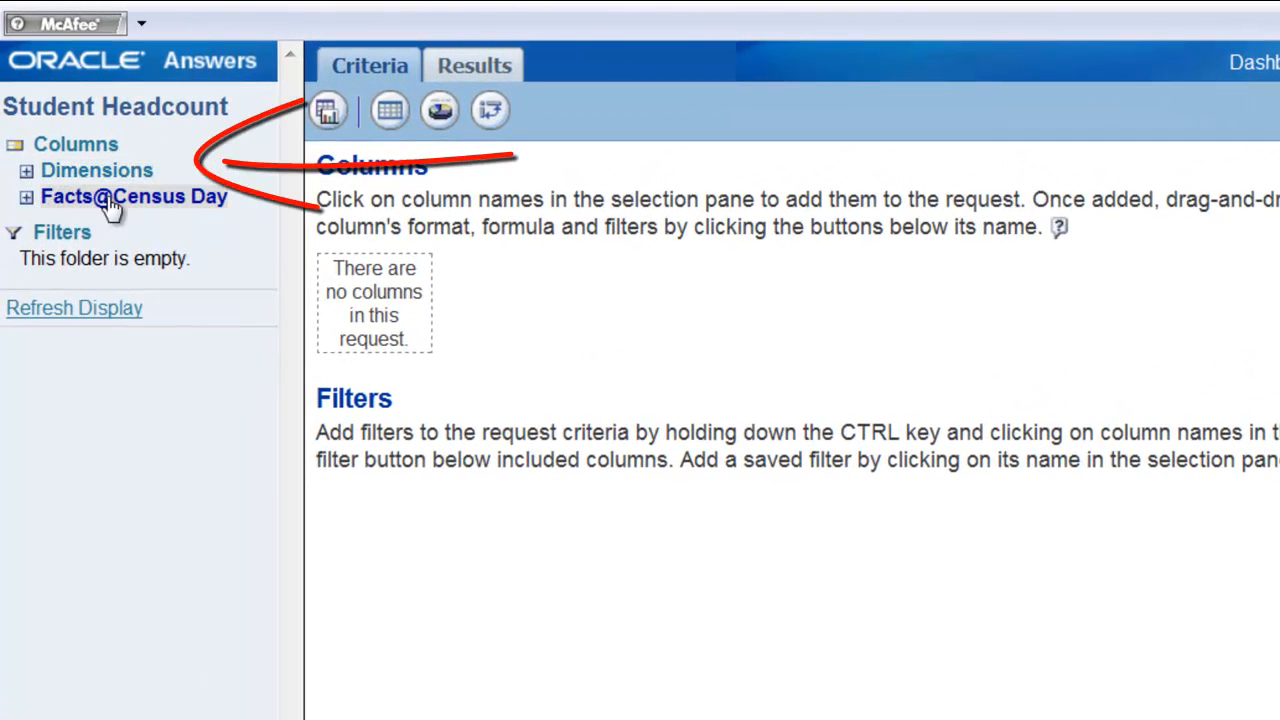
pyautogui.click(25, 174)
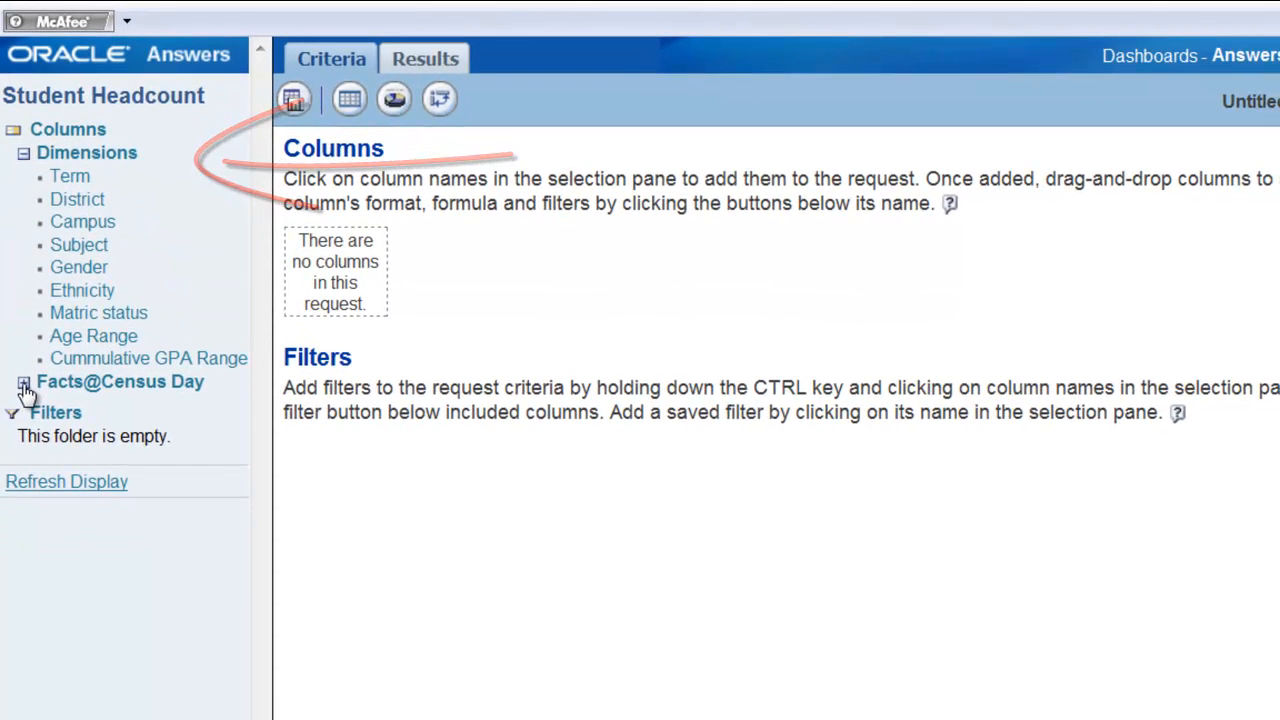
pyautogui.click(24, 384)
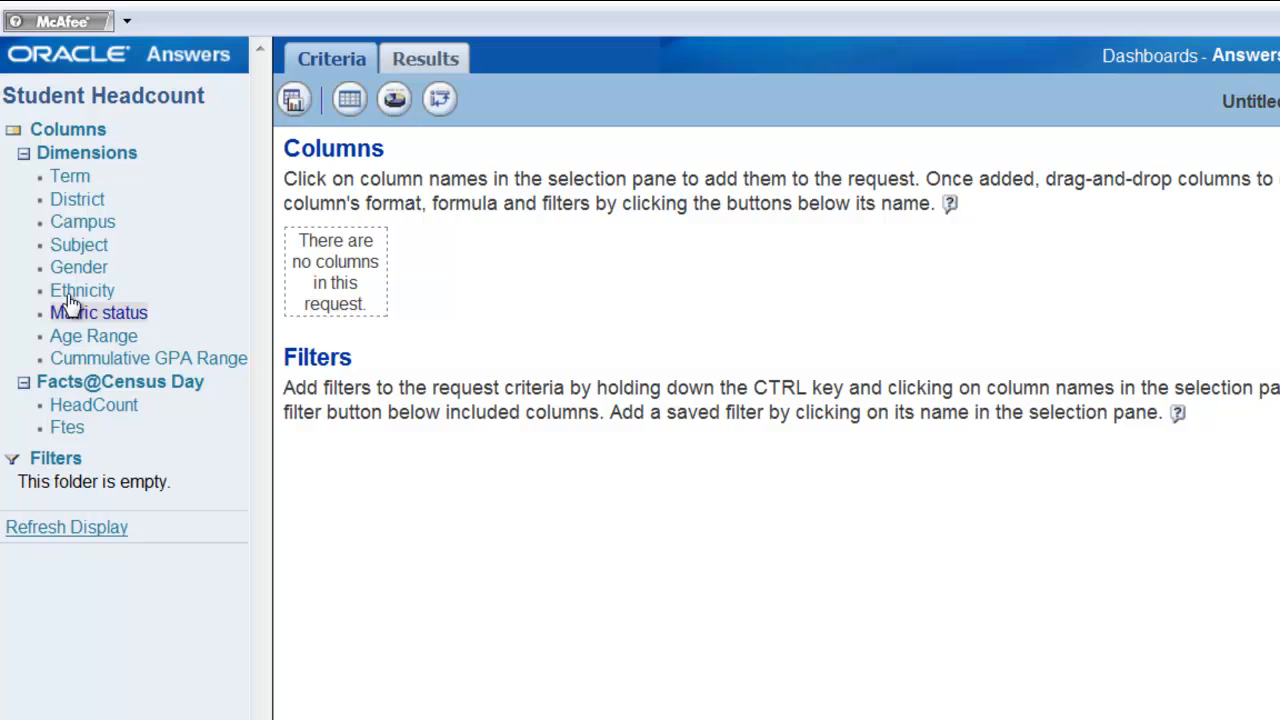
# Add the Term, Campus, Ethnicity and HeadCount columns to the request.
pyautogui.click(84, 177)
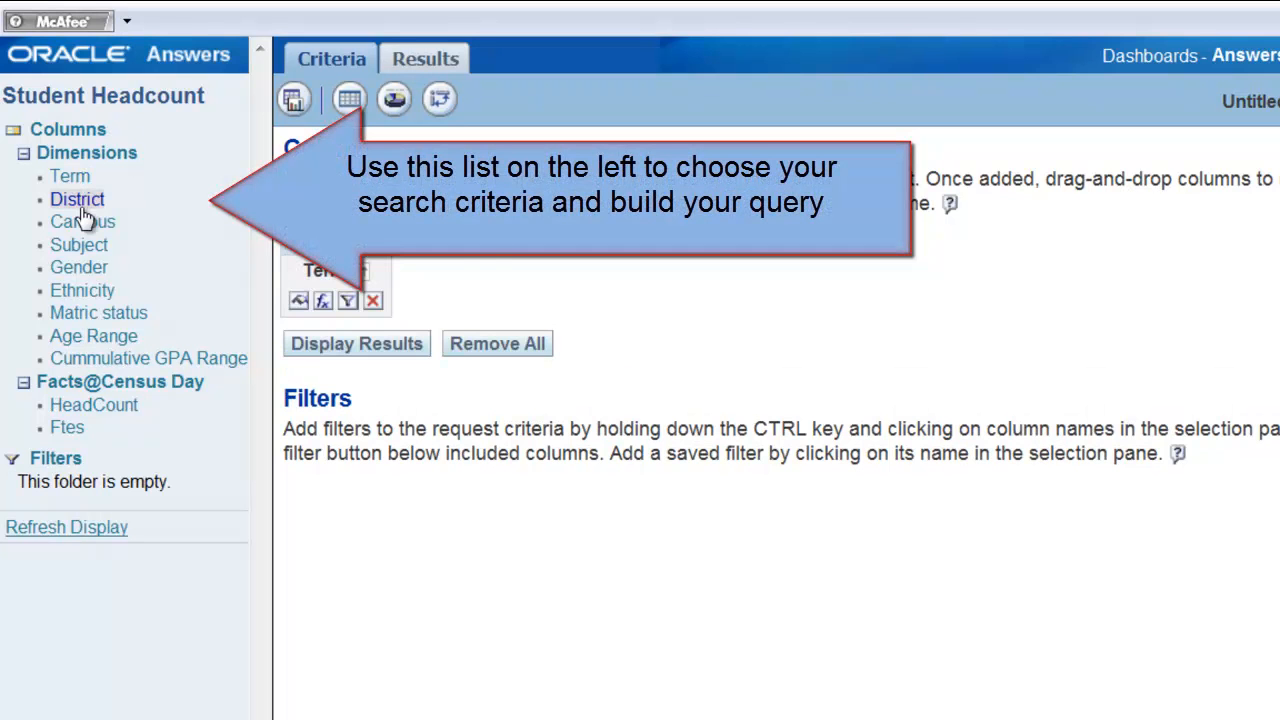
pyautogui.click(84, 228)
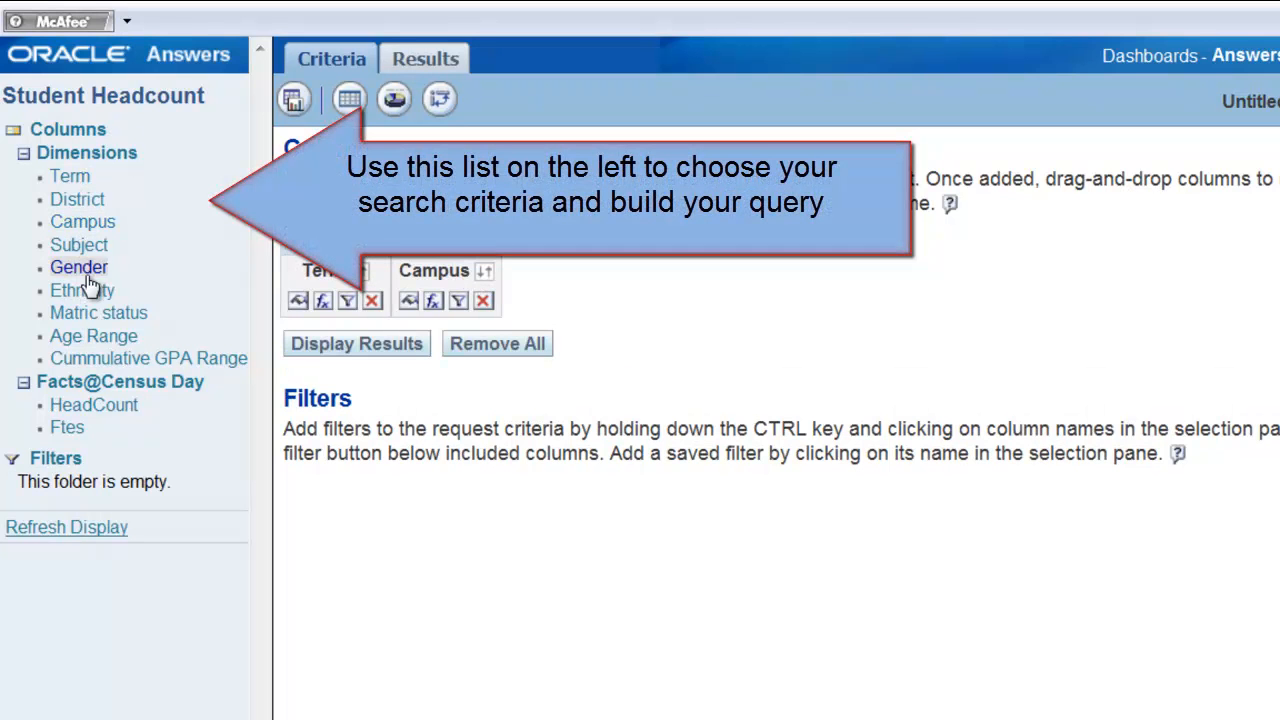
pyautogui.click(84, 291)
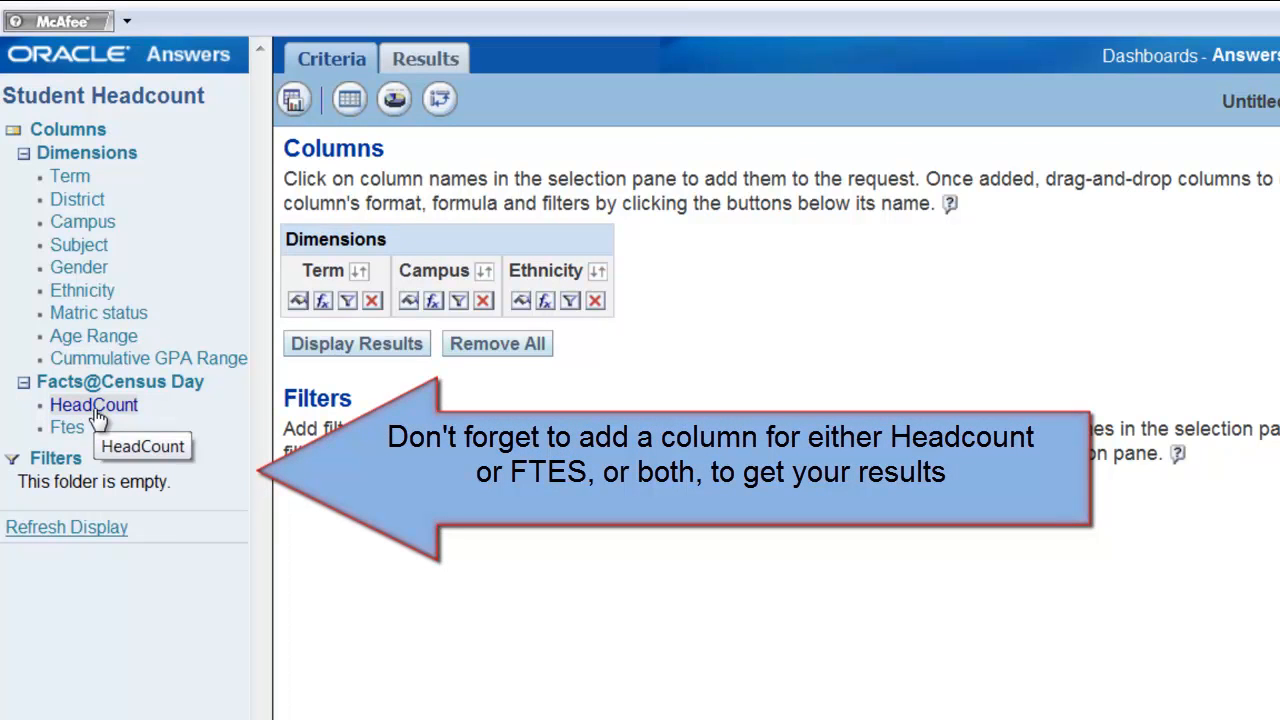
pyautogui.click(94, 405)
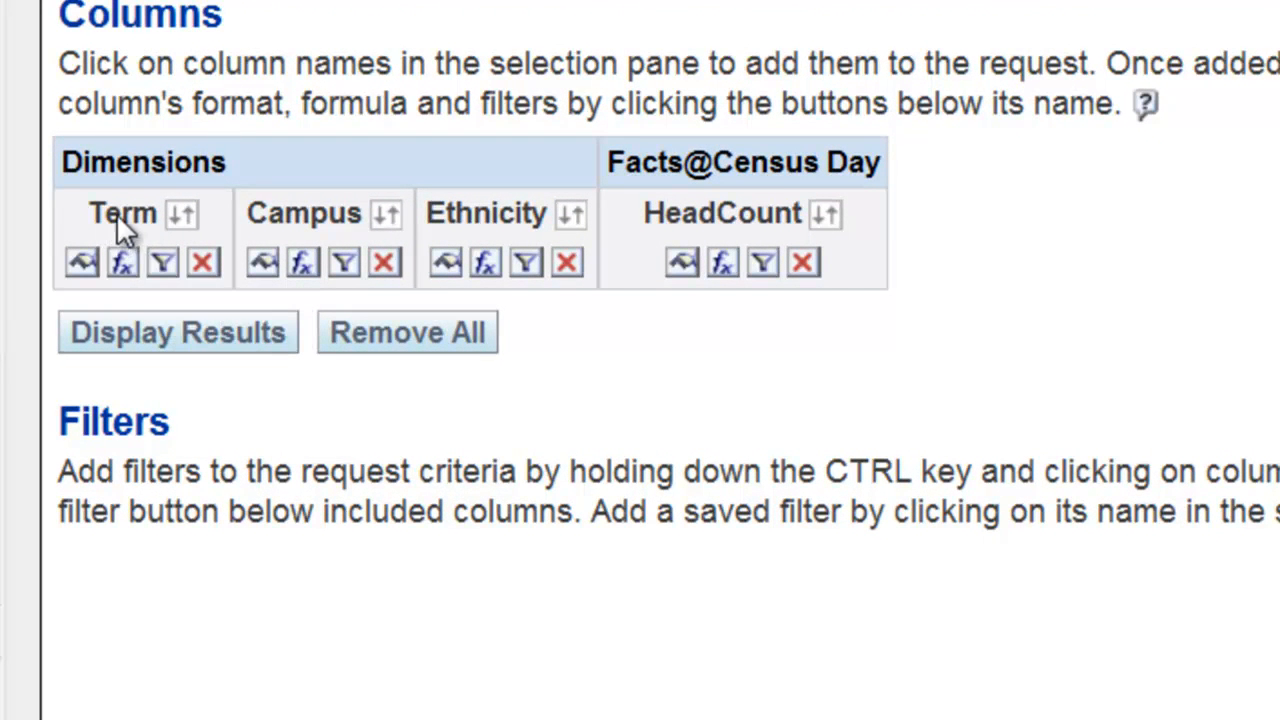
# Add a filter on the Term column so it equals Fall09.
pyautogui.click(164, 274)
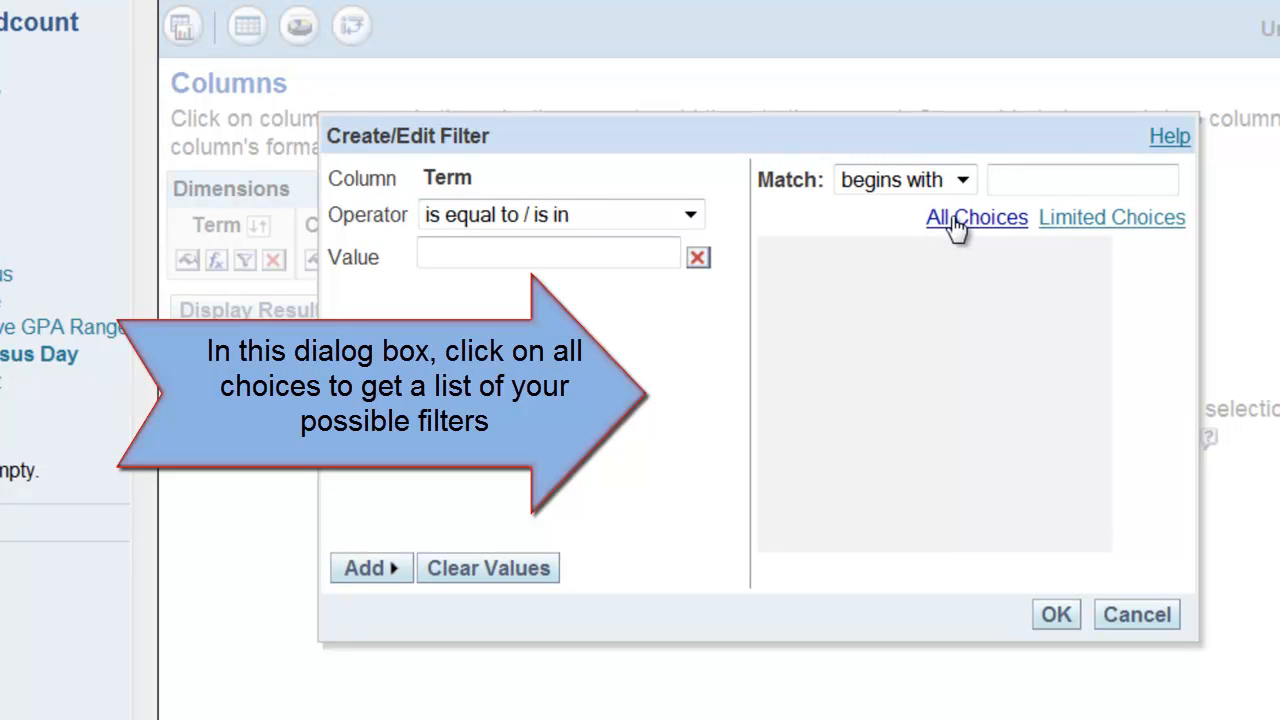
pyautogui.click(957, 220)
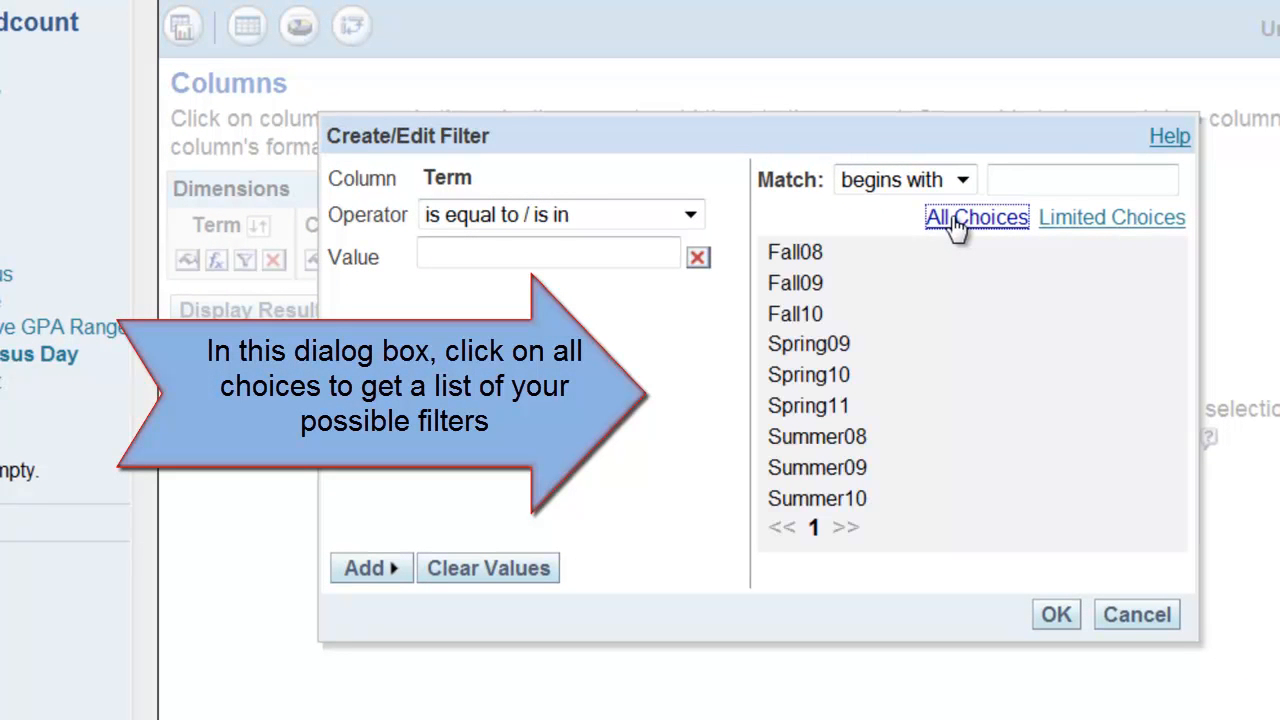
pyautogui.click(820, 285)
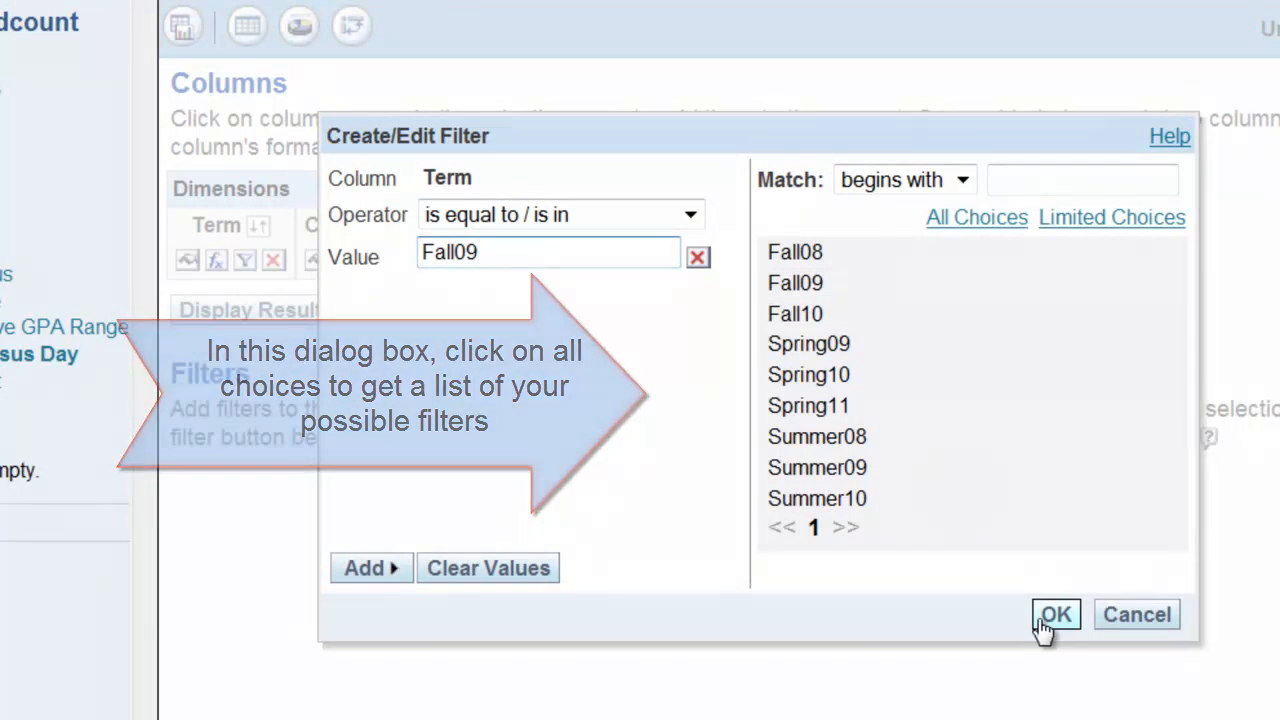
pyautogui.click(1056, 615)
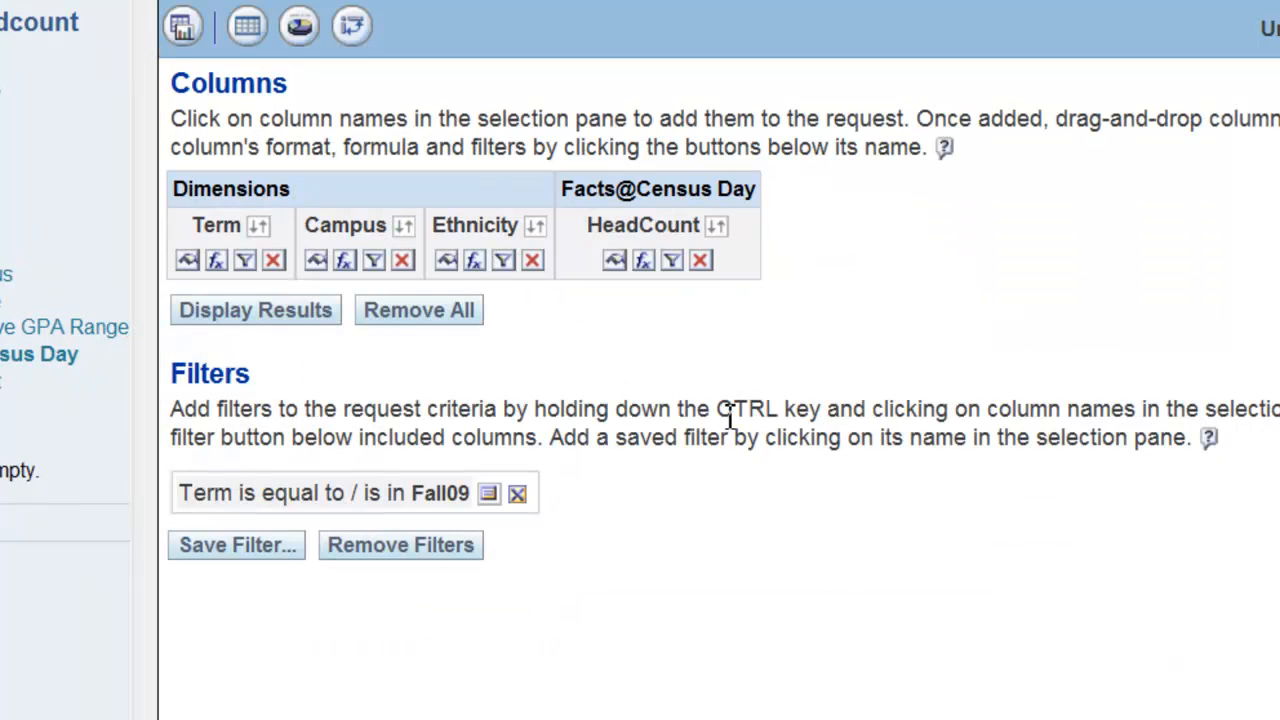
# Add a filter on the Campus column so it equals Merritt.
pyautogui.click(375, 261)
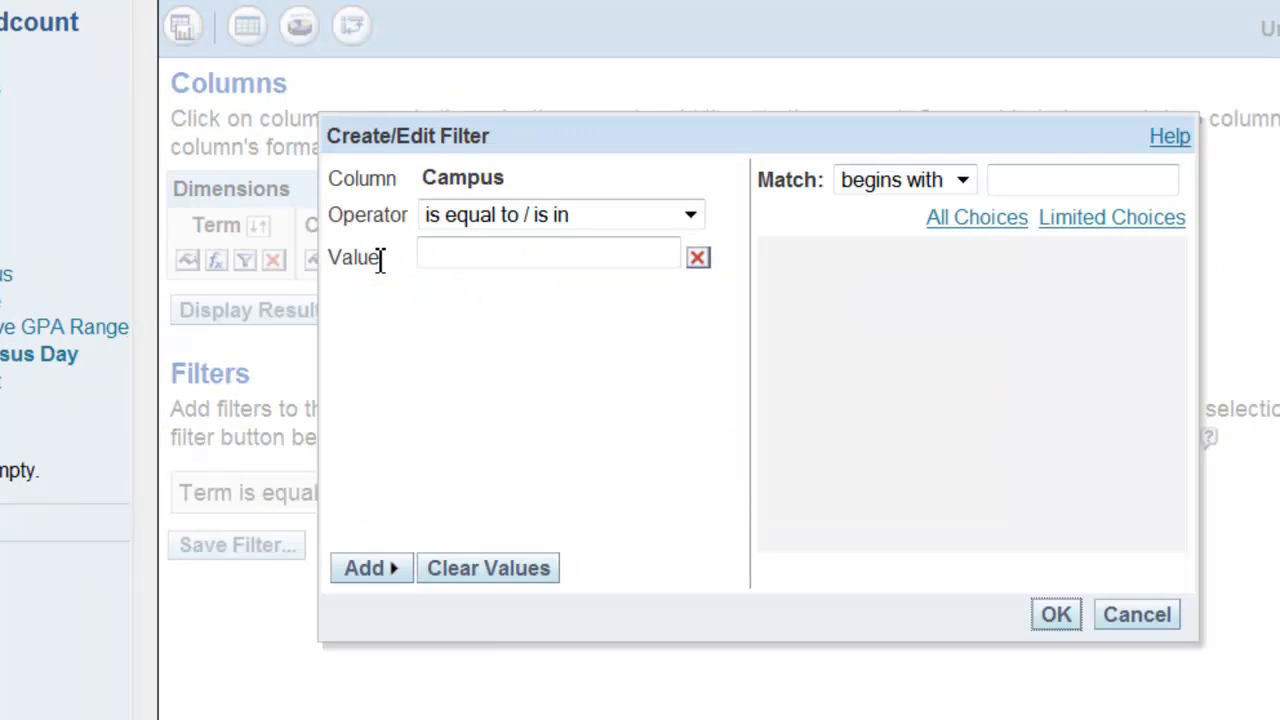
pyautogui.click(966, 221)
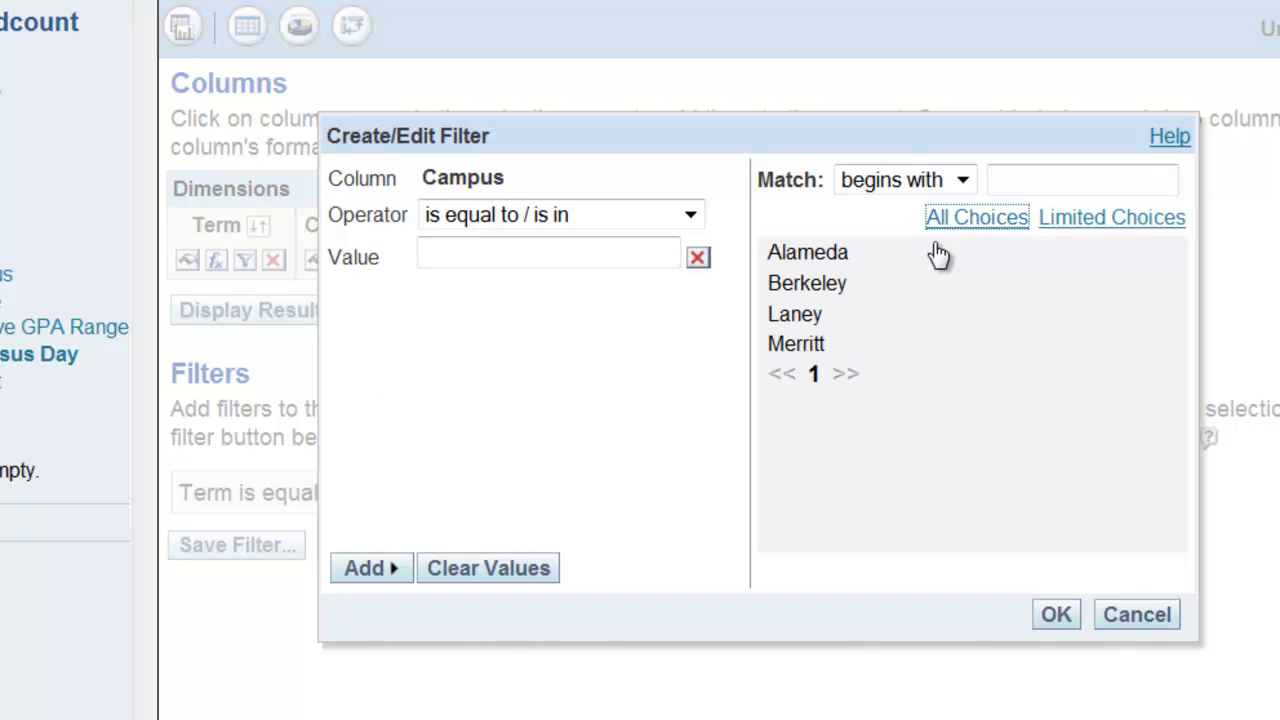
pyautogui.click(812, 348)
pyautogui.click(1056, 614)
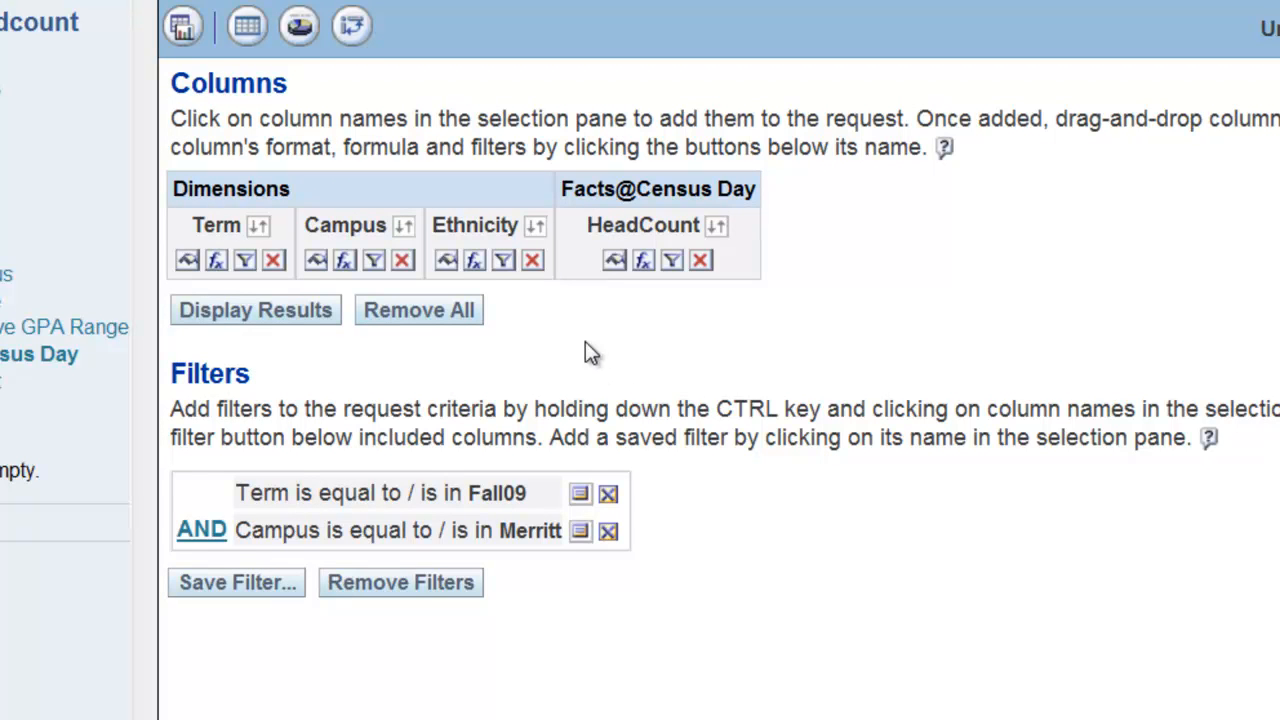
# Add a filter on the Ethnicity column so it equals Hispanic.
pyautogui.click(505, 262)
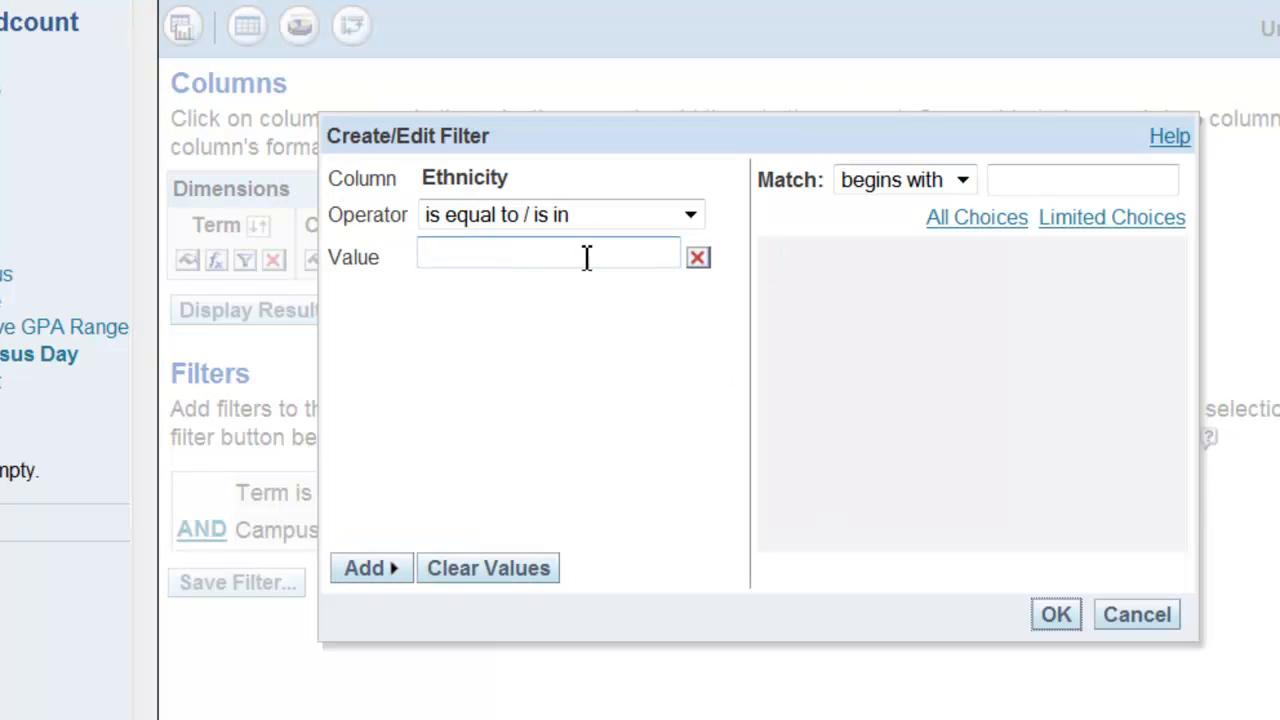
pyautogui.click(978, 222)
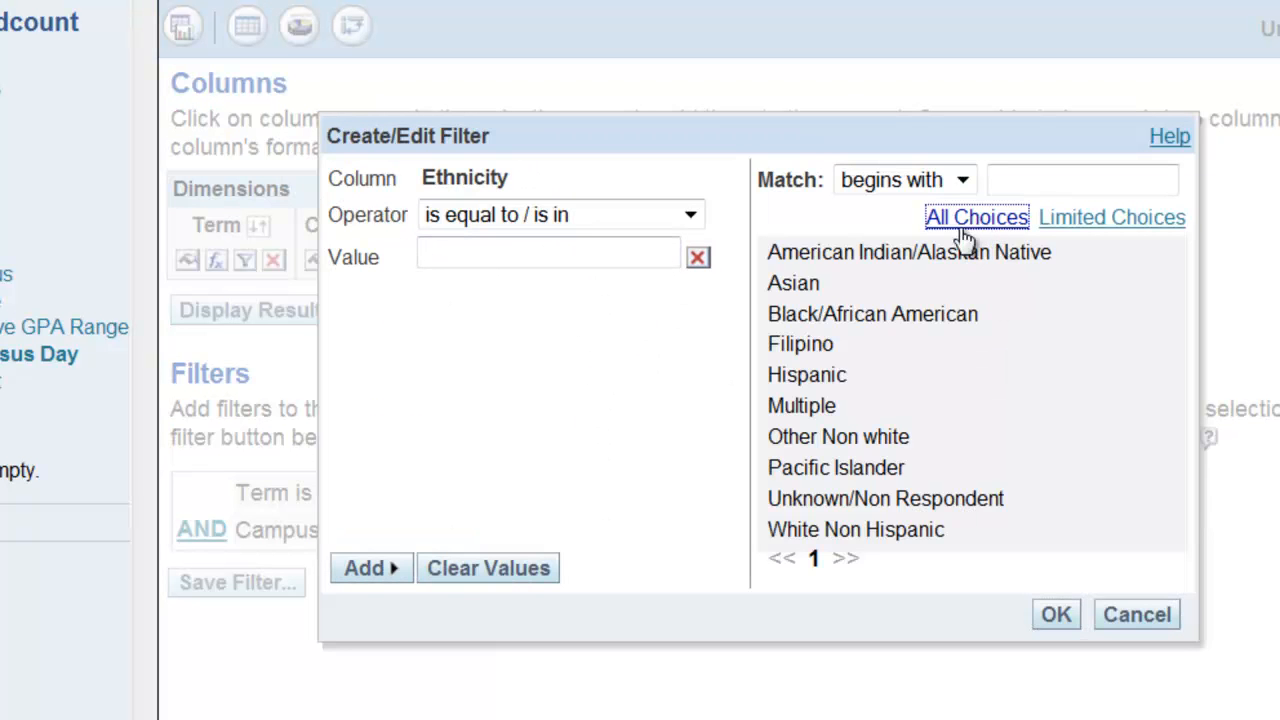
pyautogui.click(828, 375)
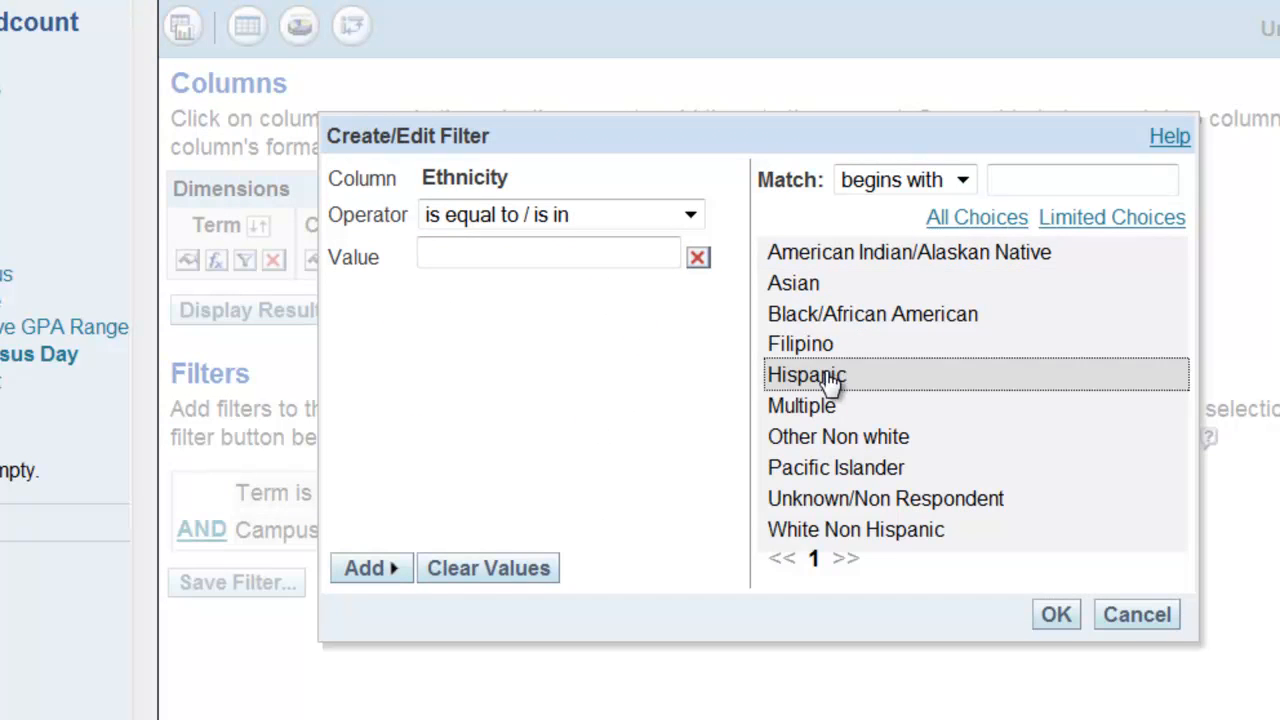
pyautogui.click(1057, 615)
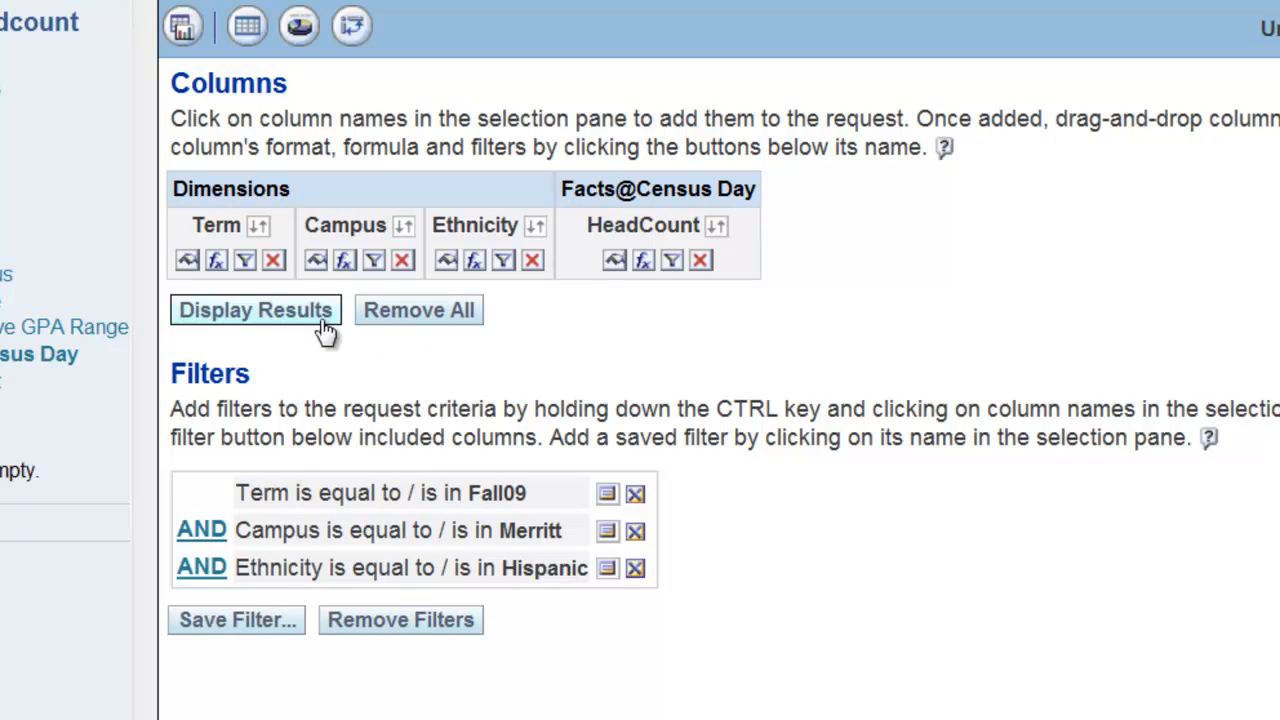
# Display the query results and return to the request criteria.
pyautogui.click(285, 318)
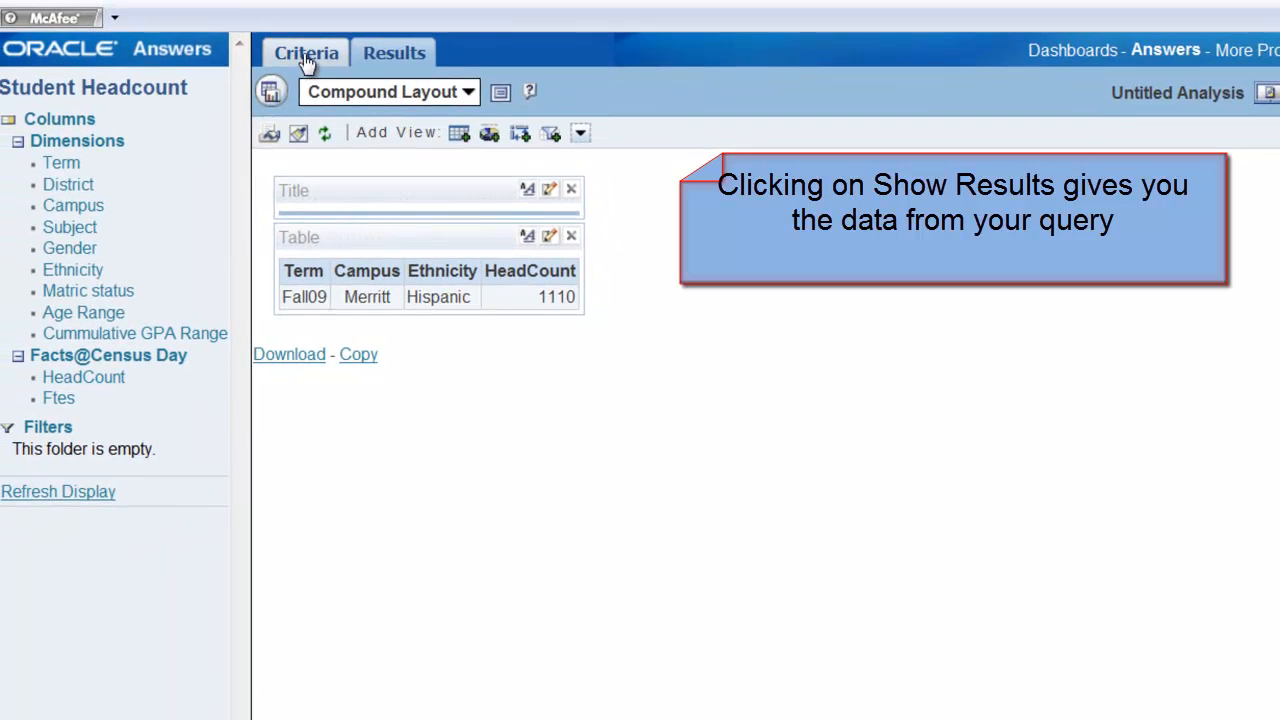
pyautogui.click(307, 55)
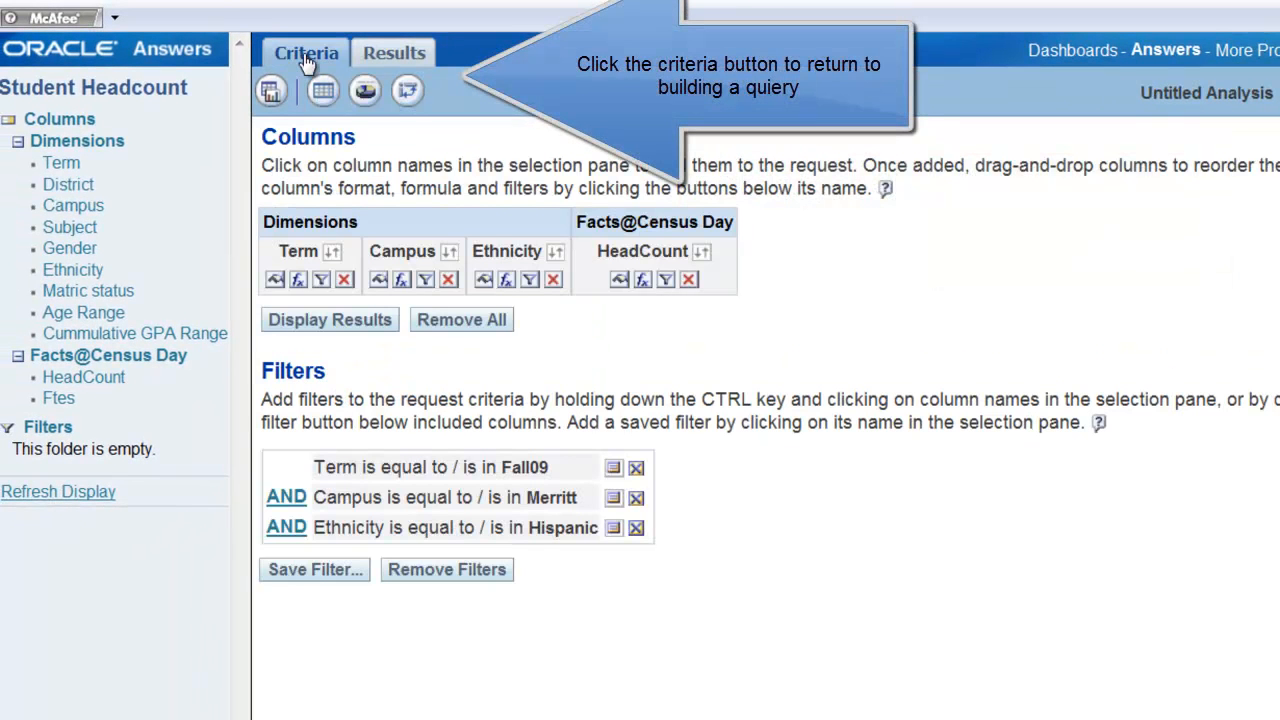
# Add the Ftes and Cumulative GPA Range columns to the request.
pyautogui.click(55, 403)
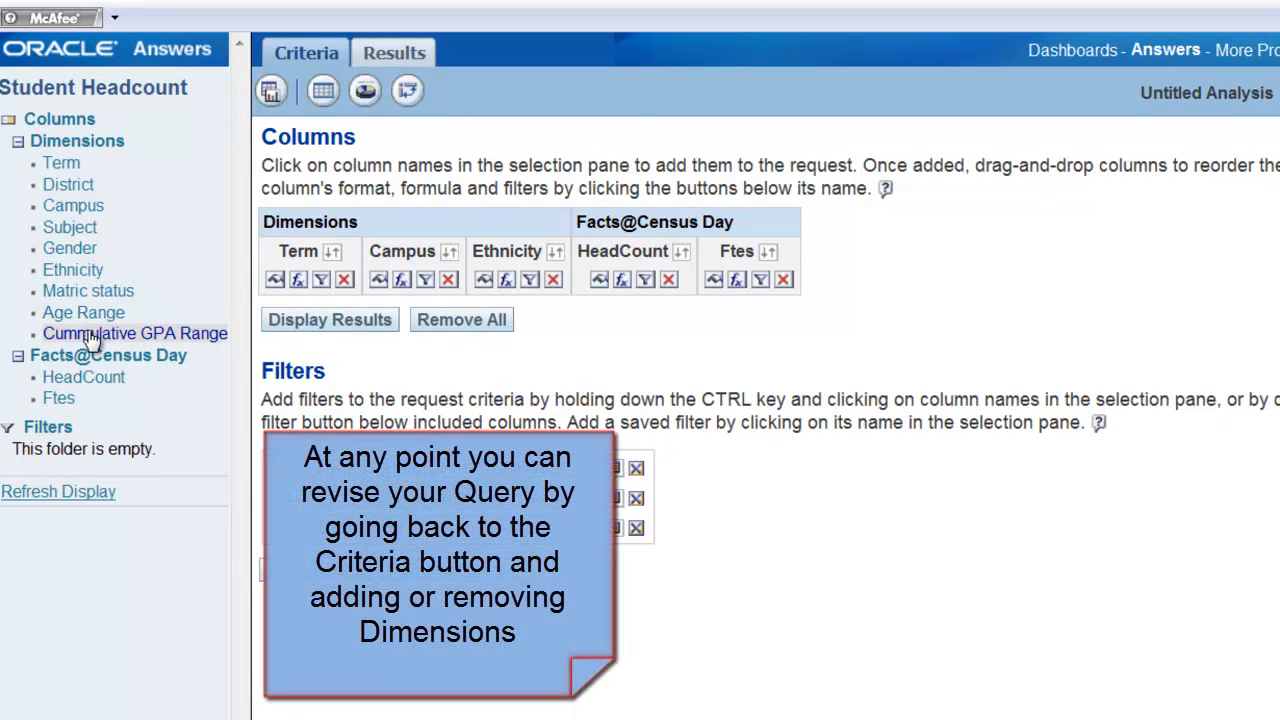
pyautogui.click(88, 336)
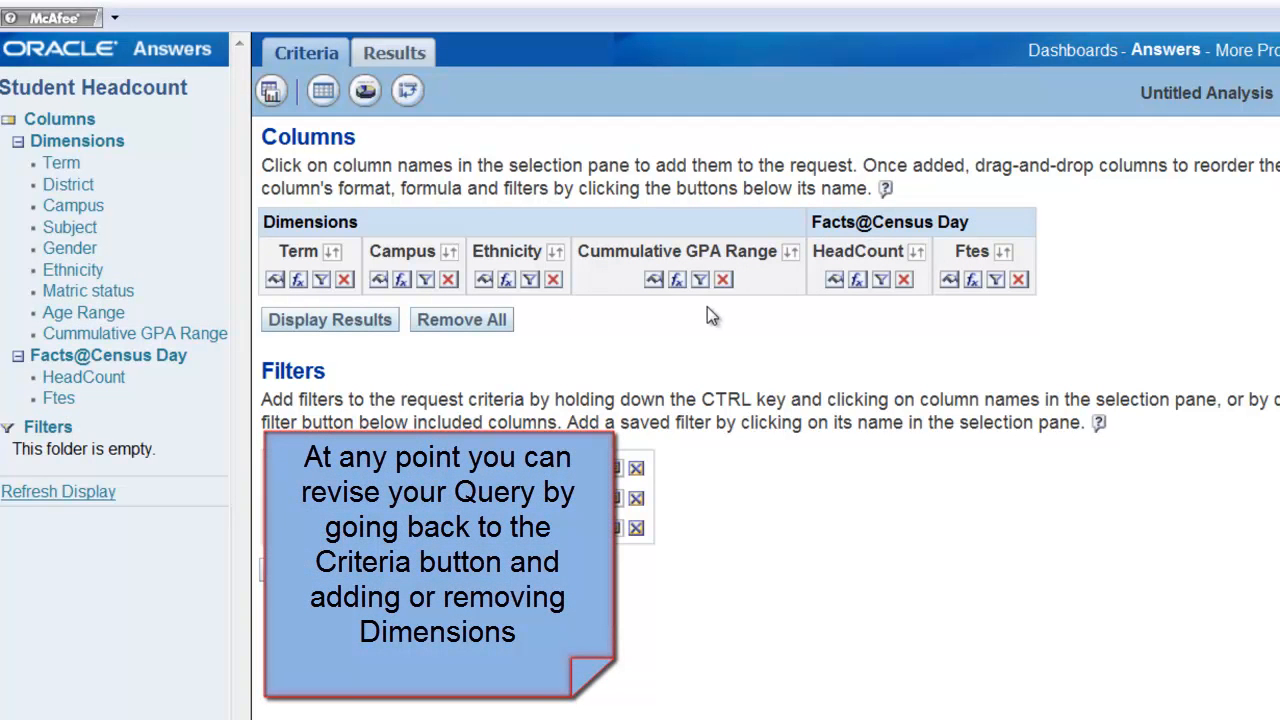
# Add a filter on the Cumulative GPA Range column so it equals 2 - 2.99.
pyautogui.click(701, 281)
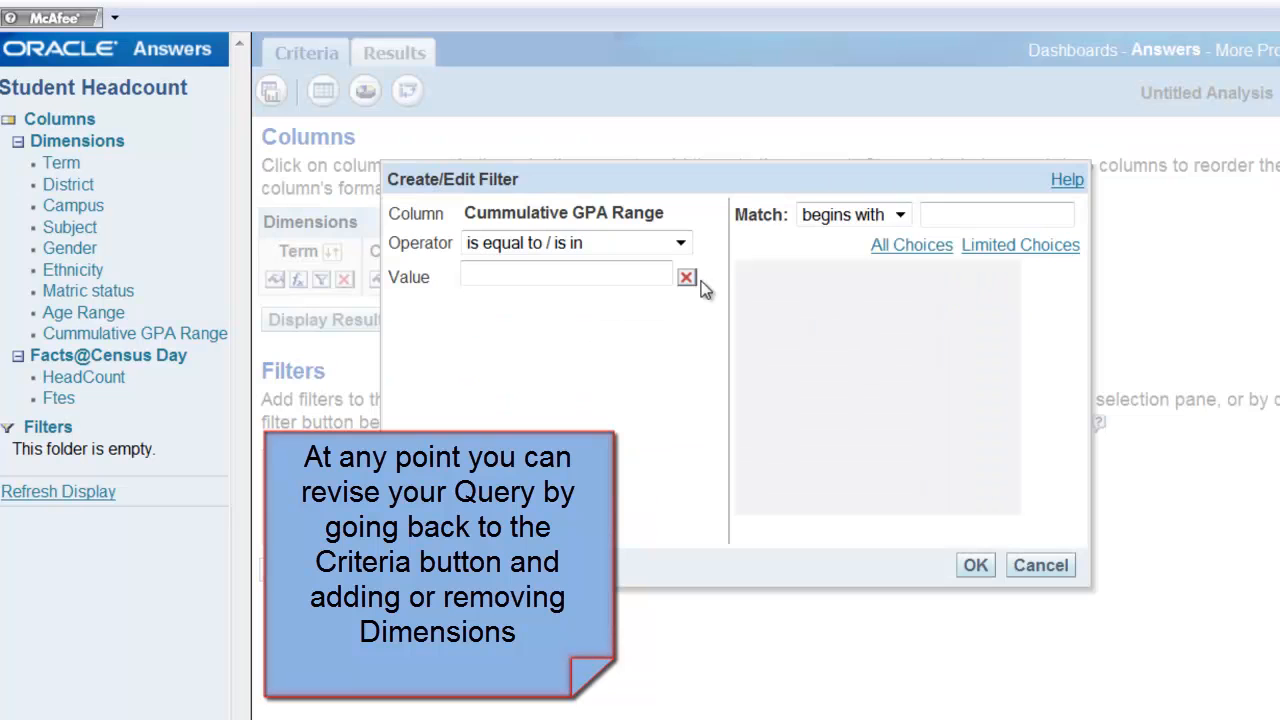
pyautogui.click(910, 245)
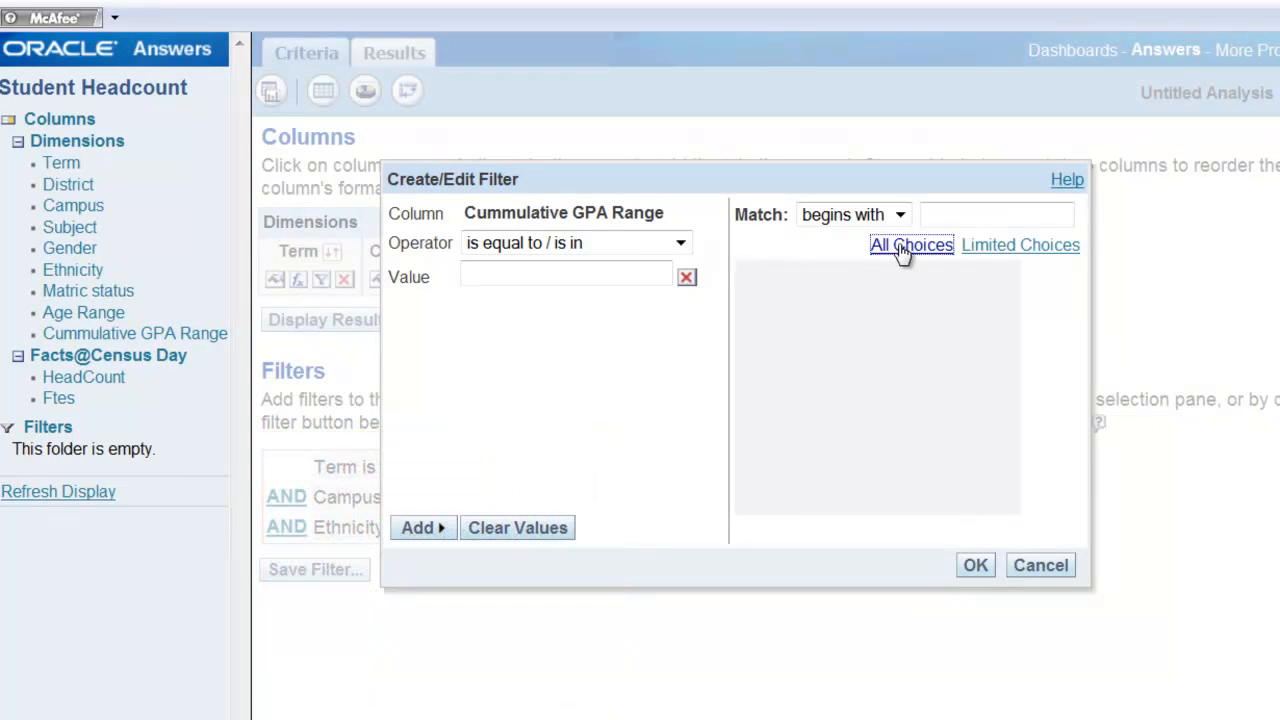
pyautogui.click(786, 274)
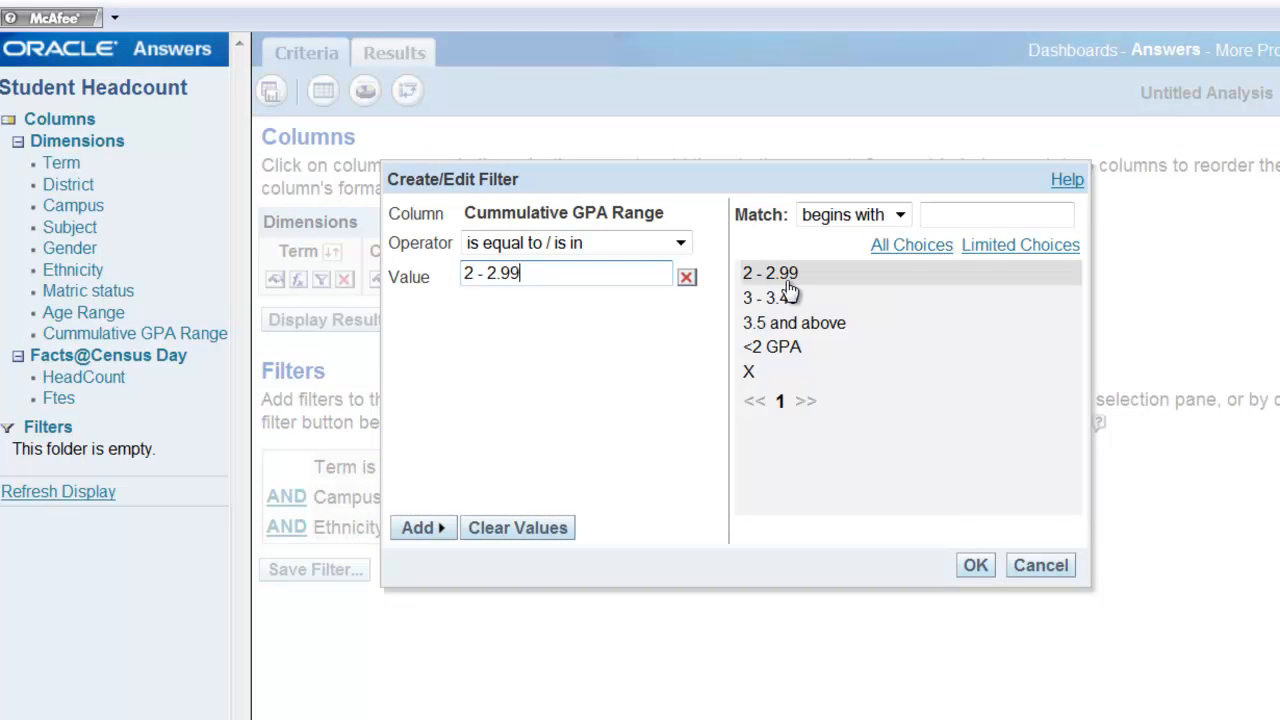
pyautogui.click(975, 567)
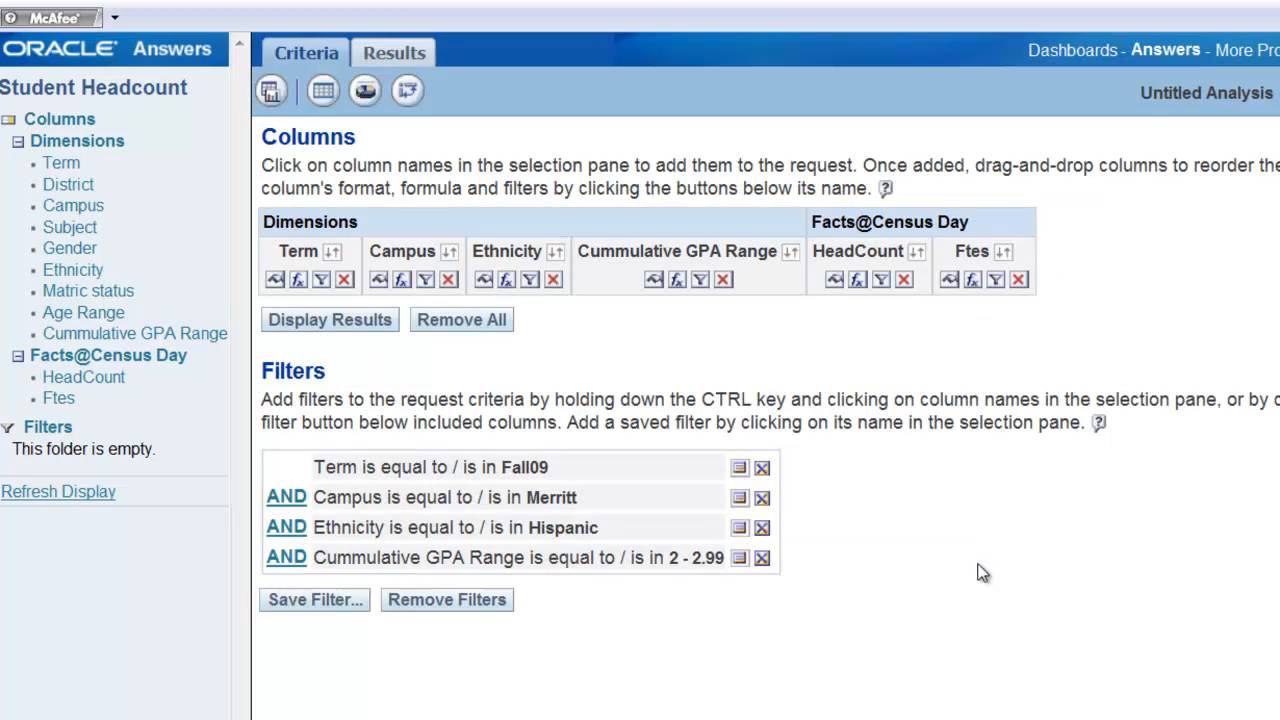
# Display the updated query results and return to the request criteria.
pyautogui.click(355, 327)
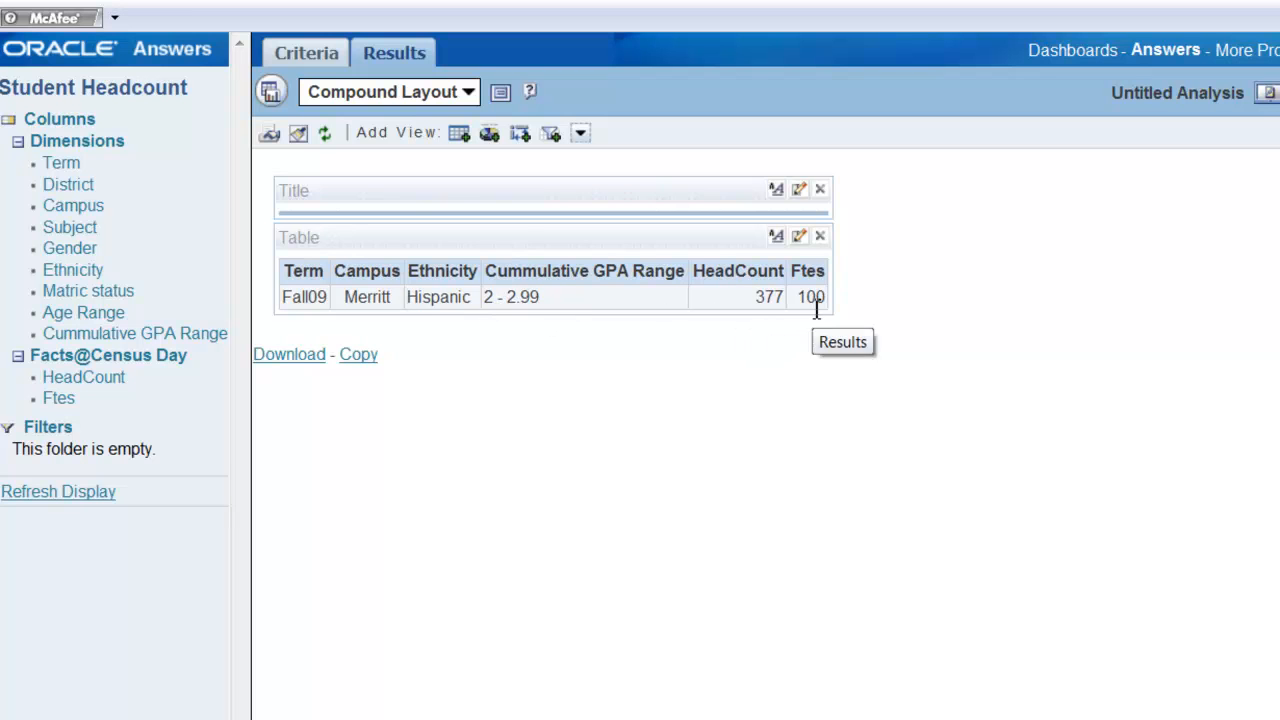
pyautogui.click(300, 58)
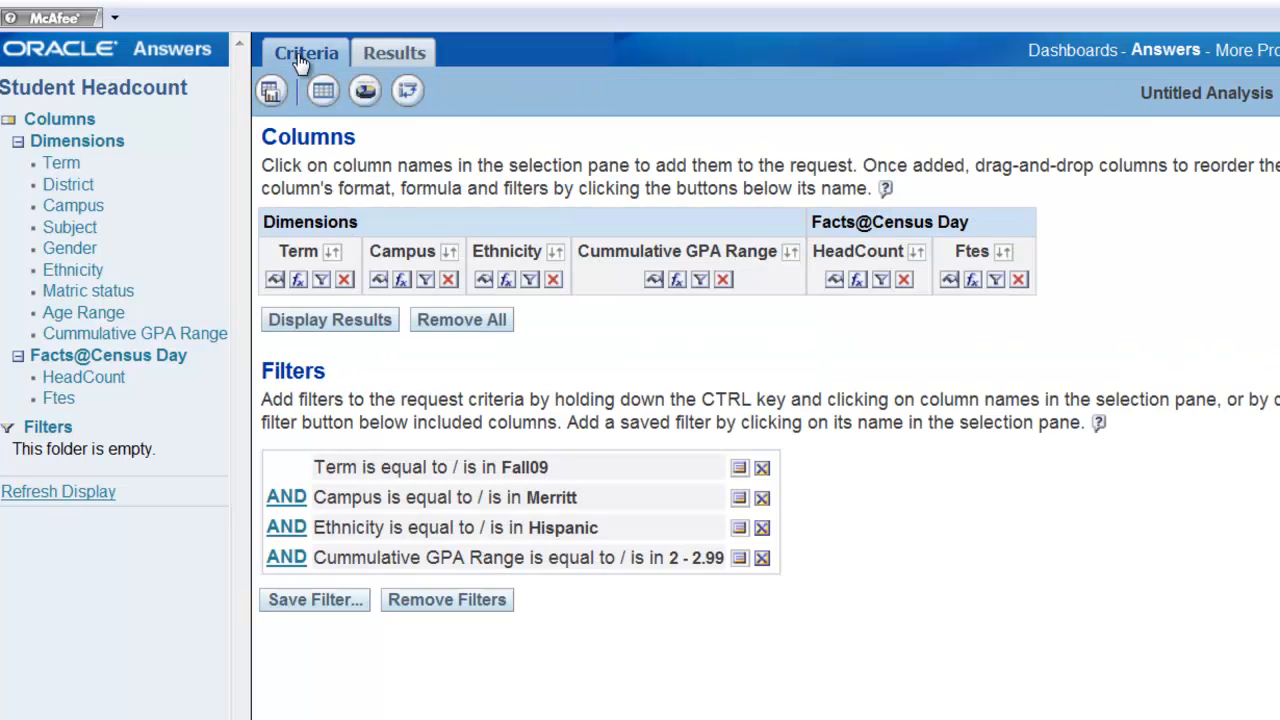
# Remove all columns and all filters from the request to start over.
pyautogui.click(490, 328)
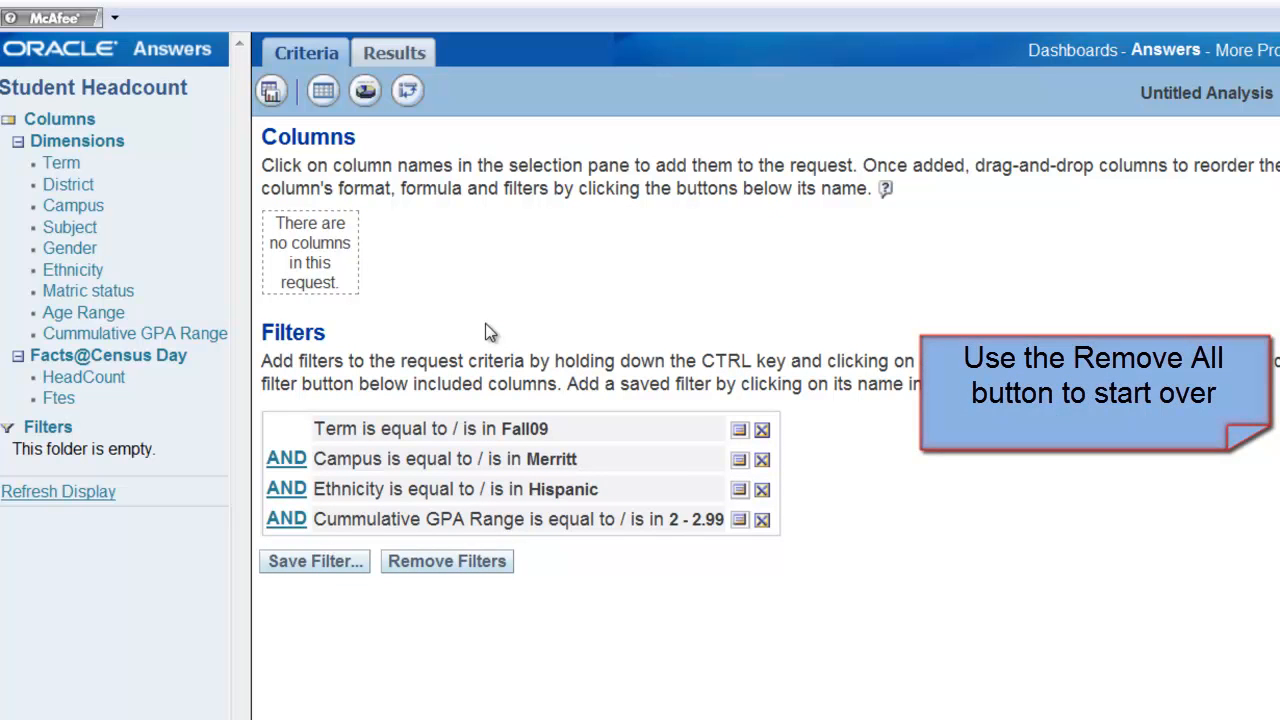
pyautogui.click(440, 562)
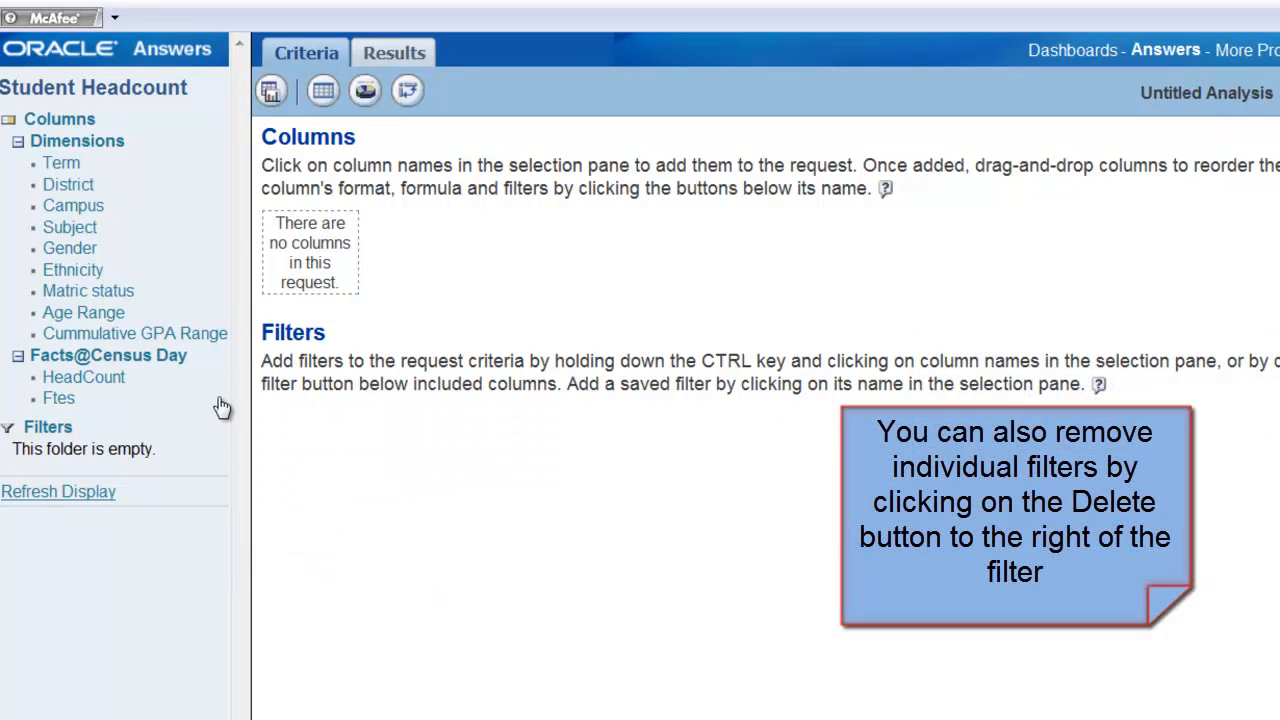
# Add the Term, Campus, Matric status and Ftes columns to the new request.
pyautogui.click(60, 163)
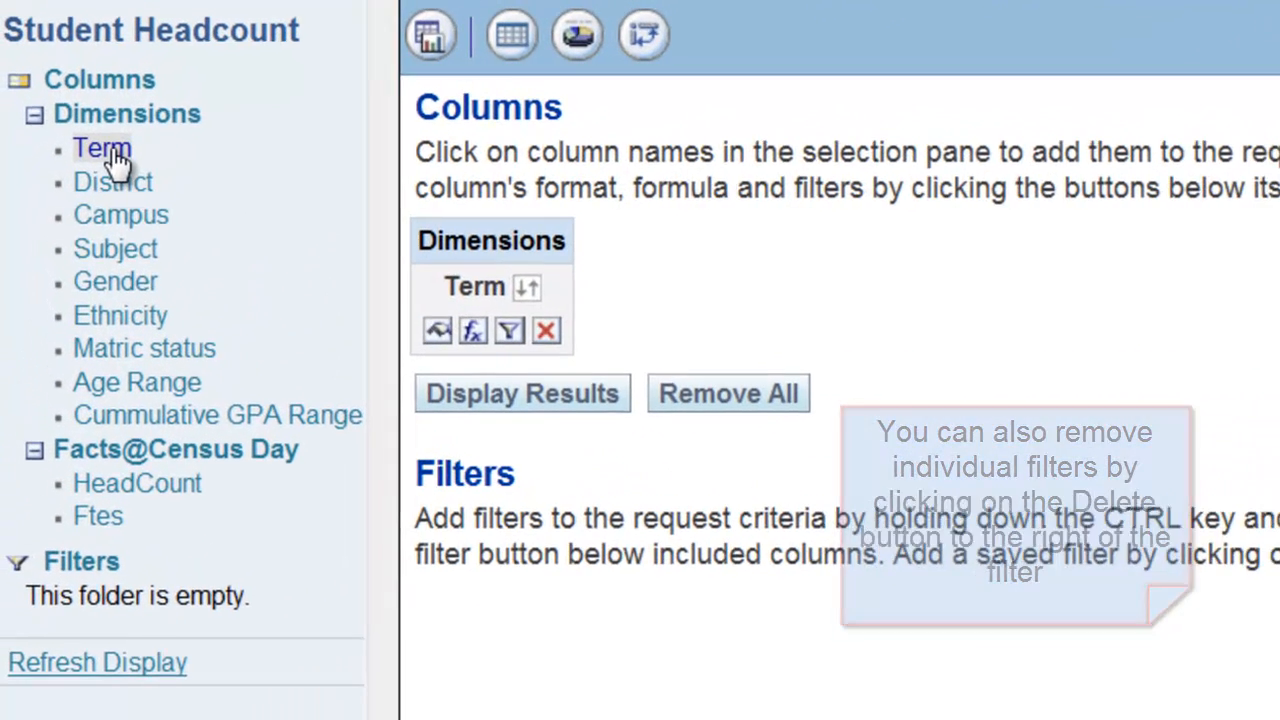
pyautogui.click(118, 222)
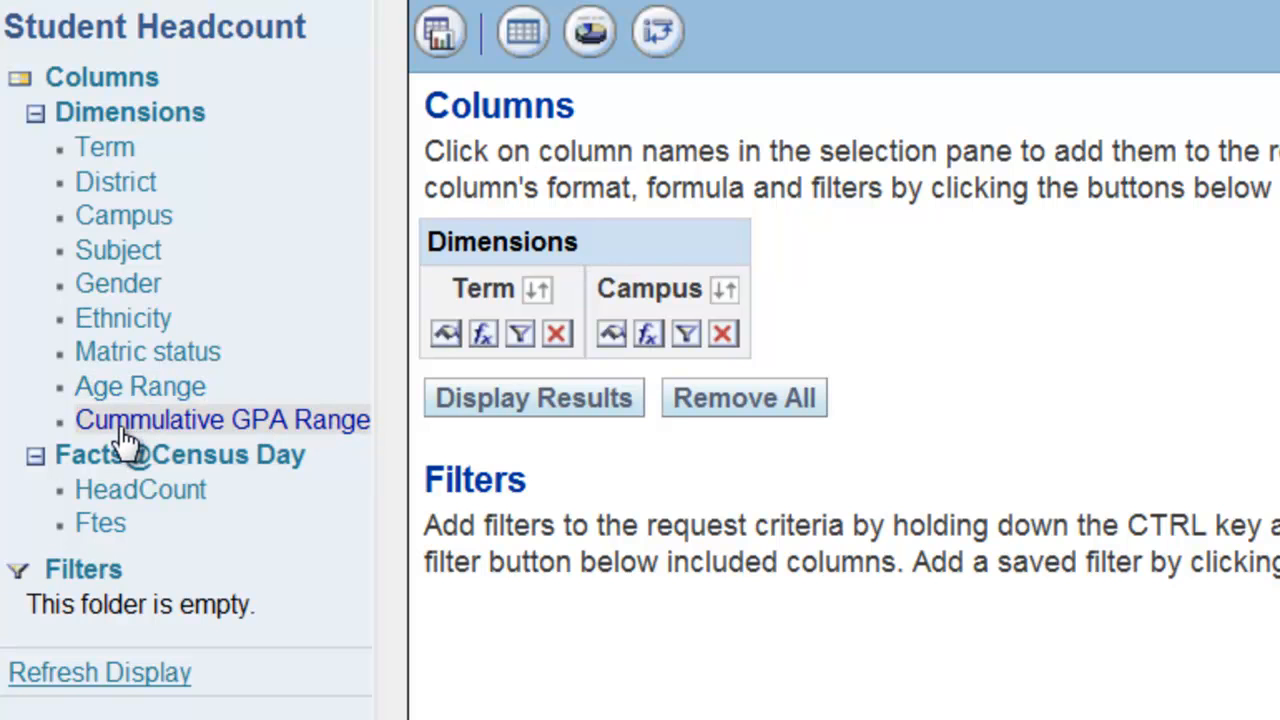
pyautogui.click(118, 362)
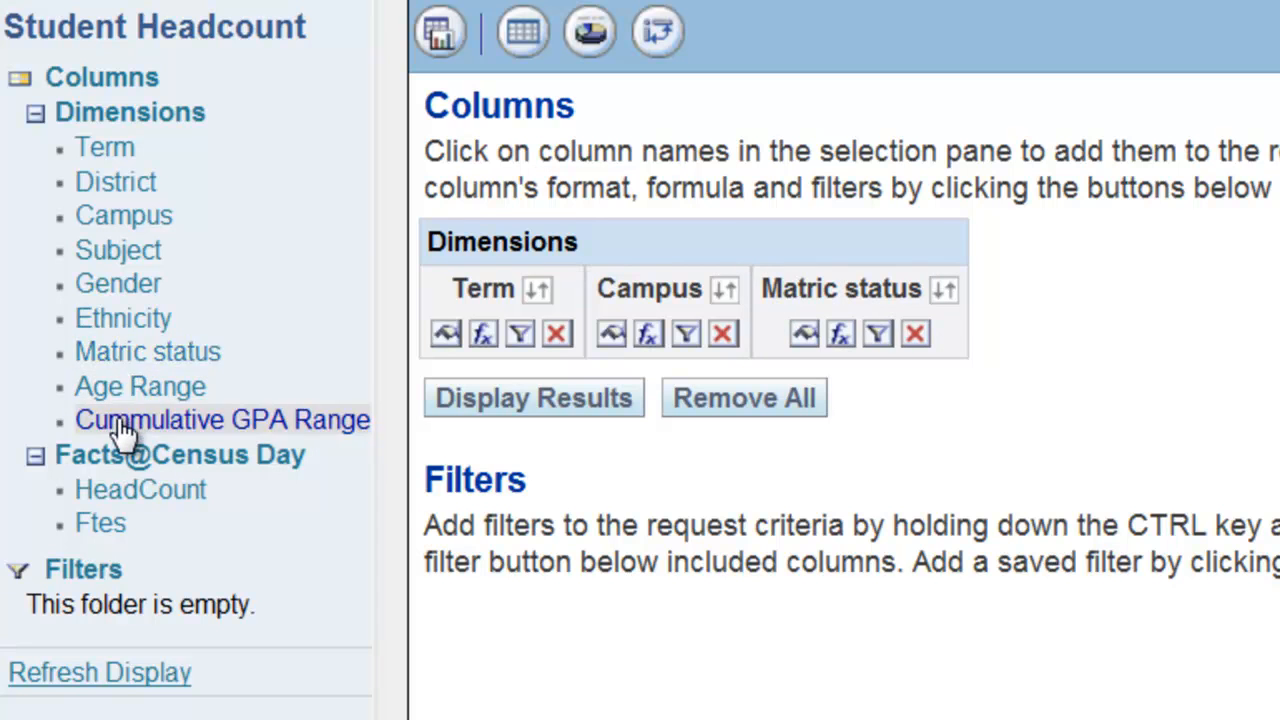
pyautogui.click(108, 520)
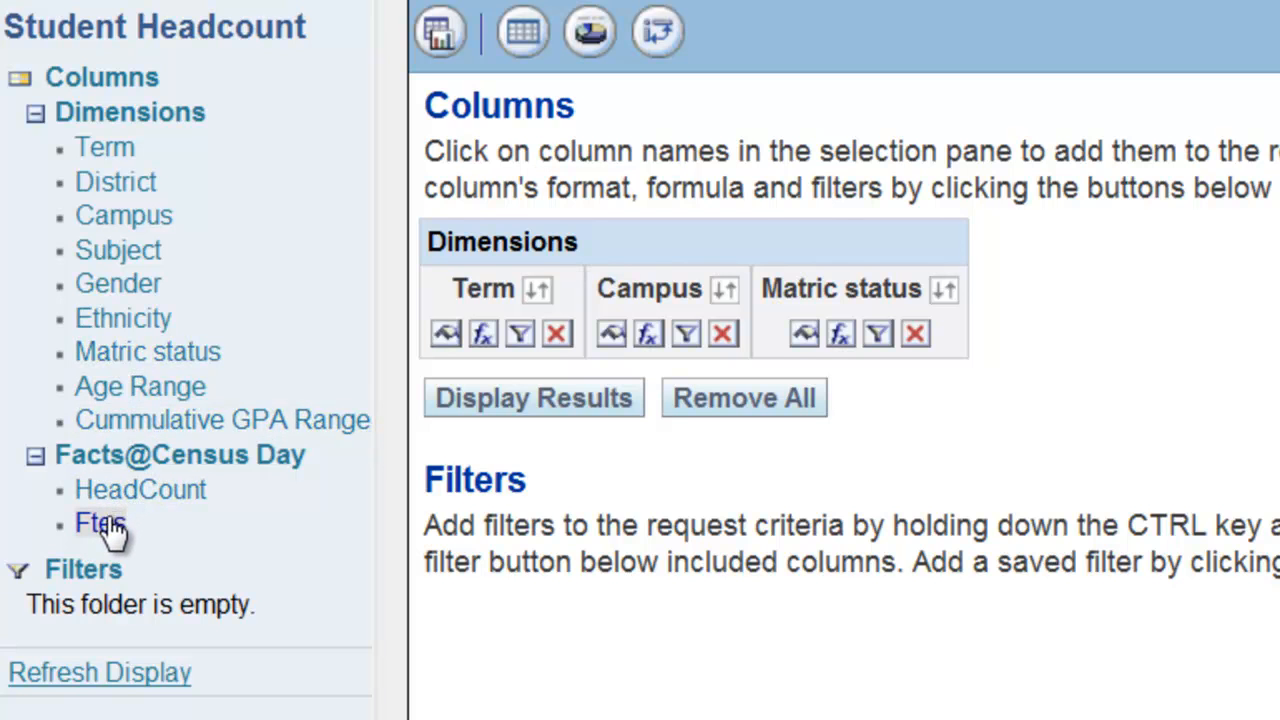
# Add a filter on the Term column so it equals Fall10.
pyautogui.click(520, 333)
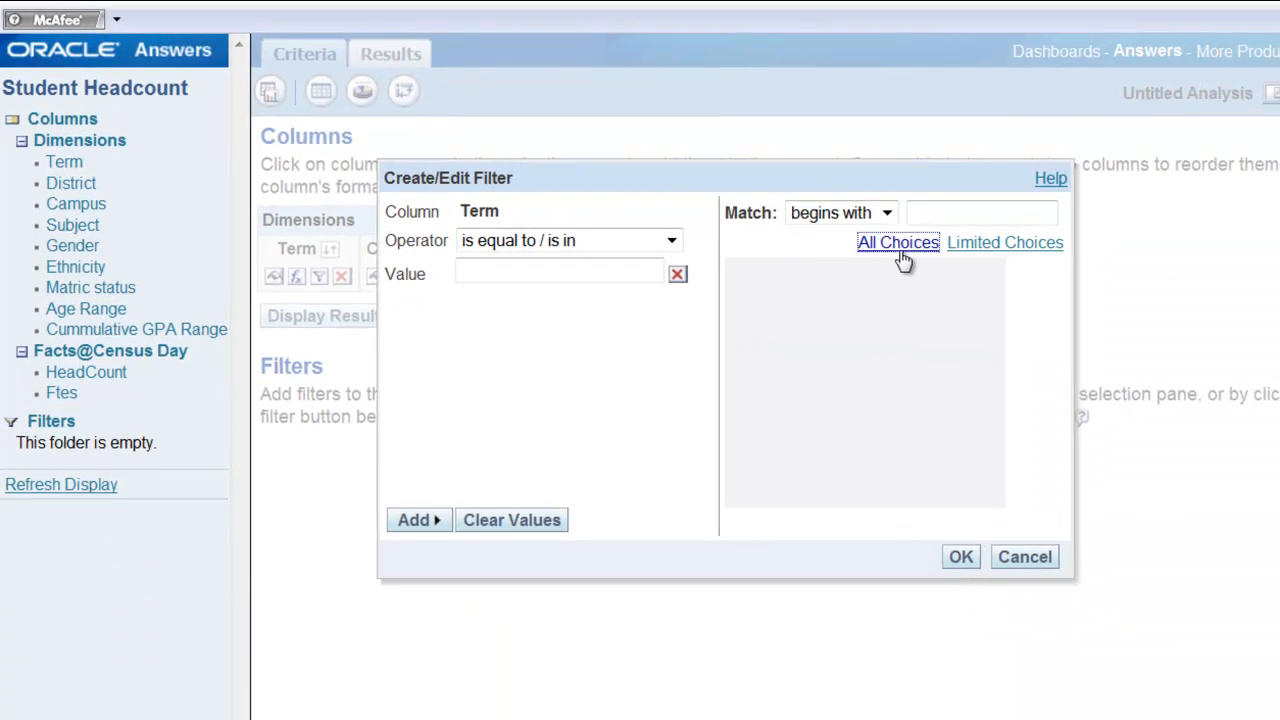
pyautogui.click(896, 250)
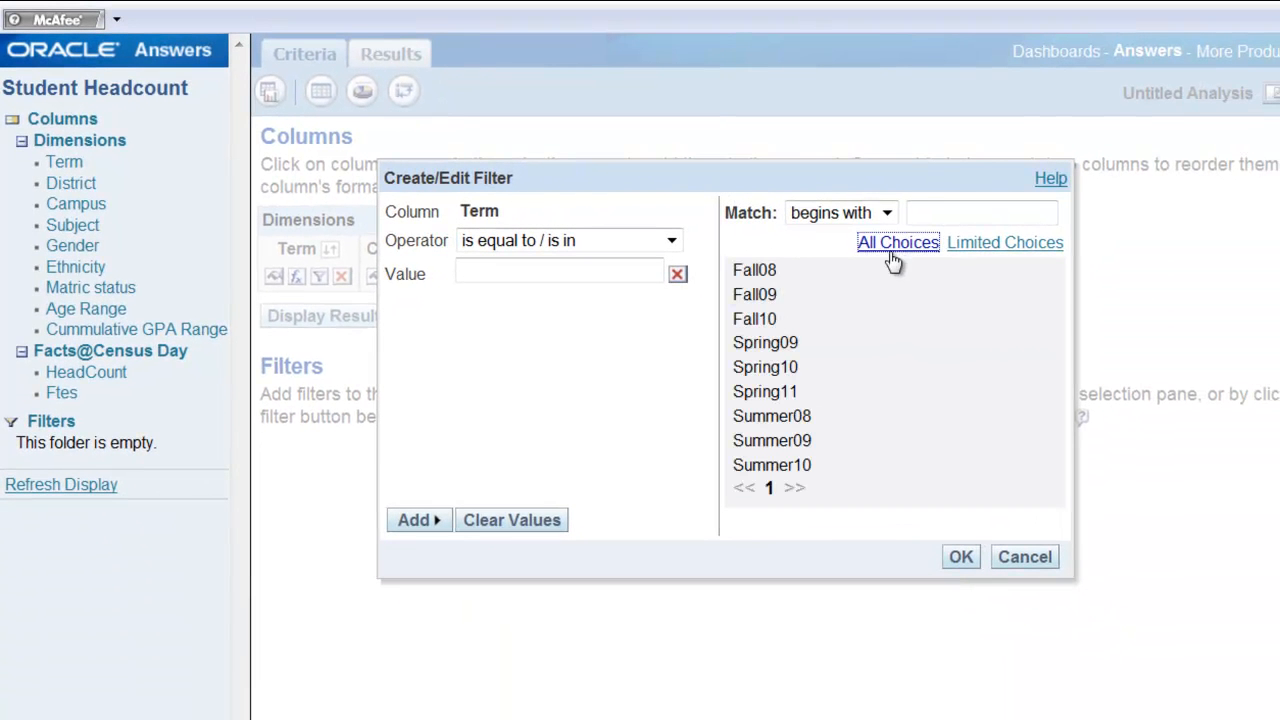
pyautogui.click(762, 319)
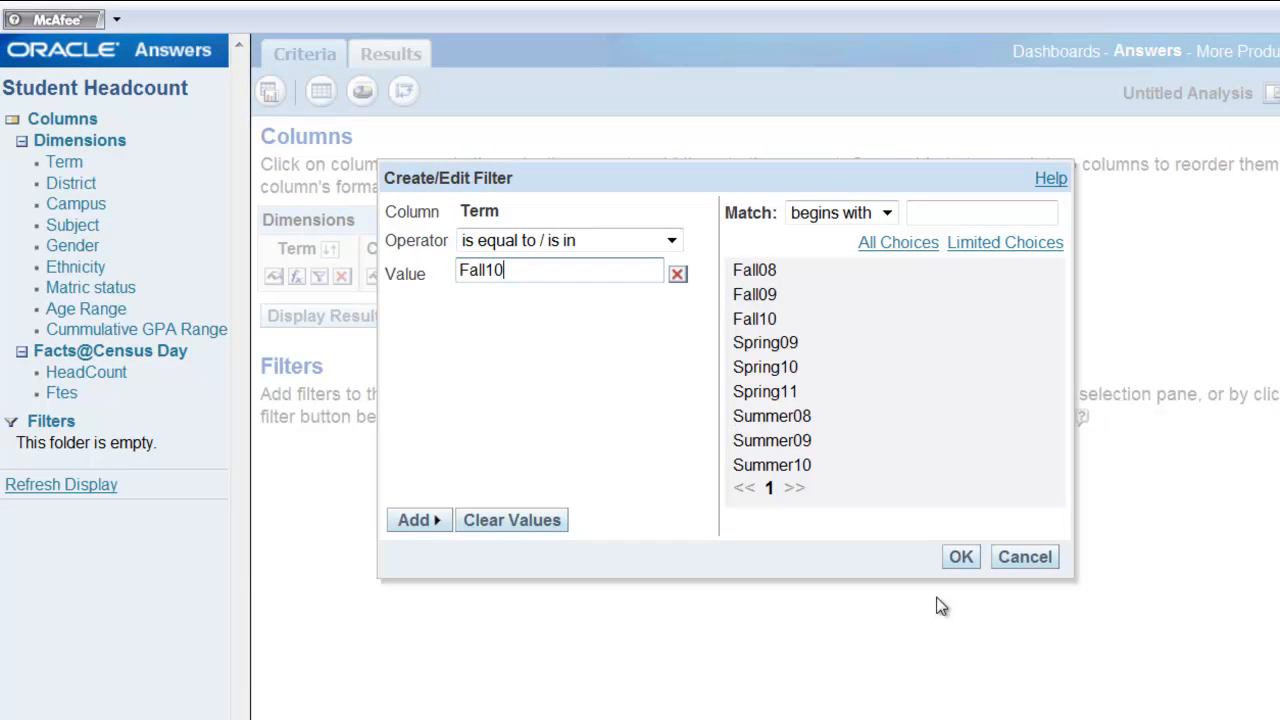
pyautogui.click(958, 558)
# Add a filter on the Campus column so it equals Berkeley.
pyautogui.click(421, 276)
pyautogui.click(898, 243)
pyautogui.click(779, 306)
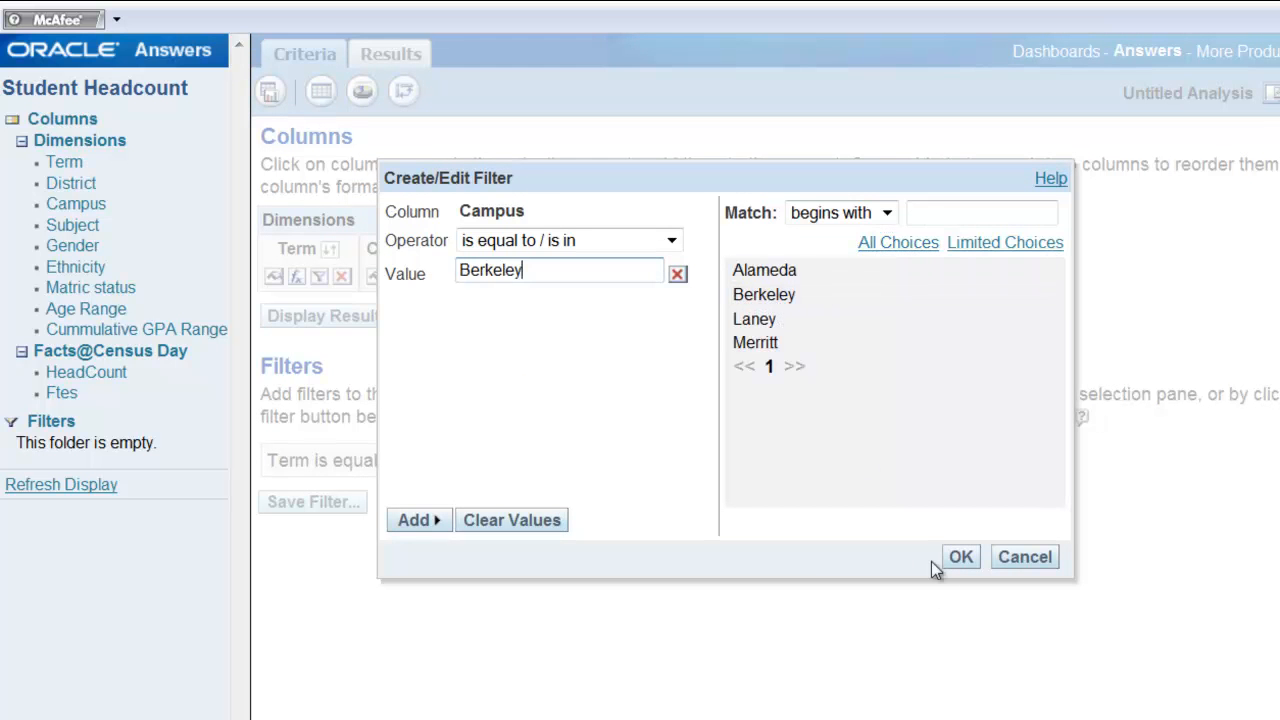
pyautogui.click(961, 557)
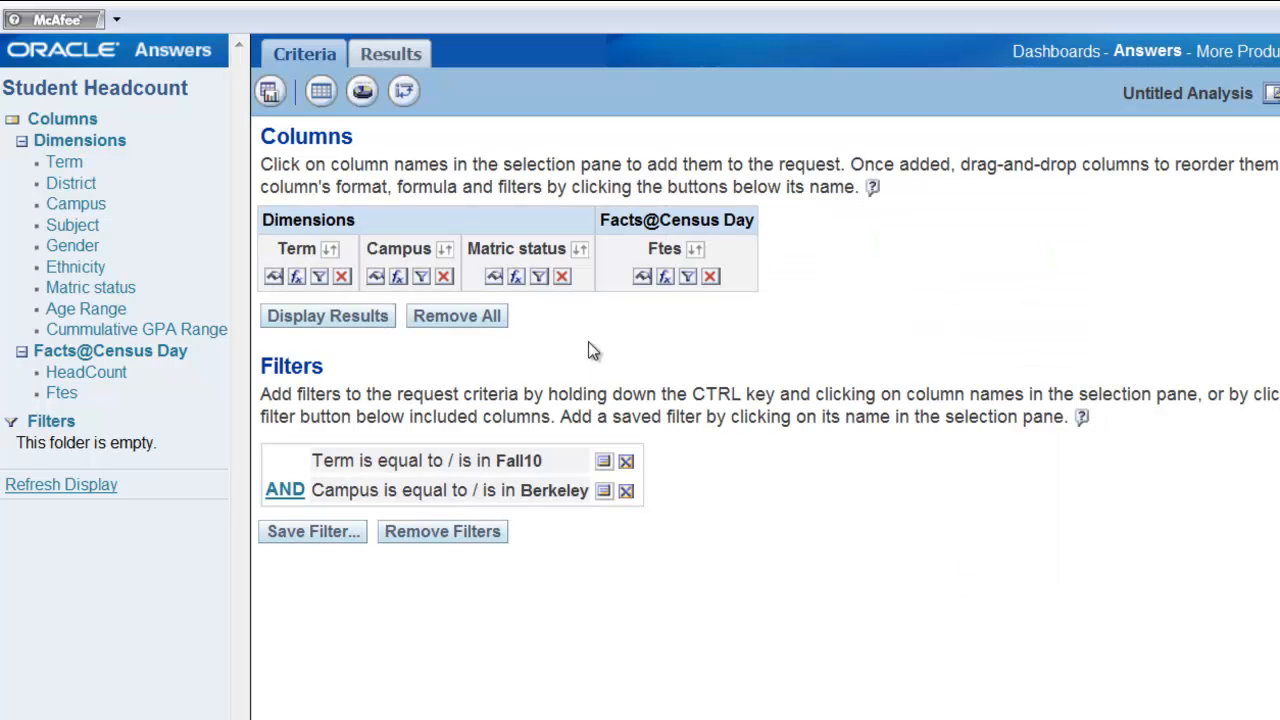
# Add a filter on the Matric status column so it equals MATR, and display the results.
pyautogui.click(539, 276)
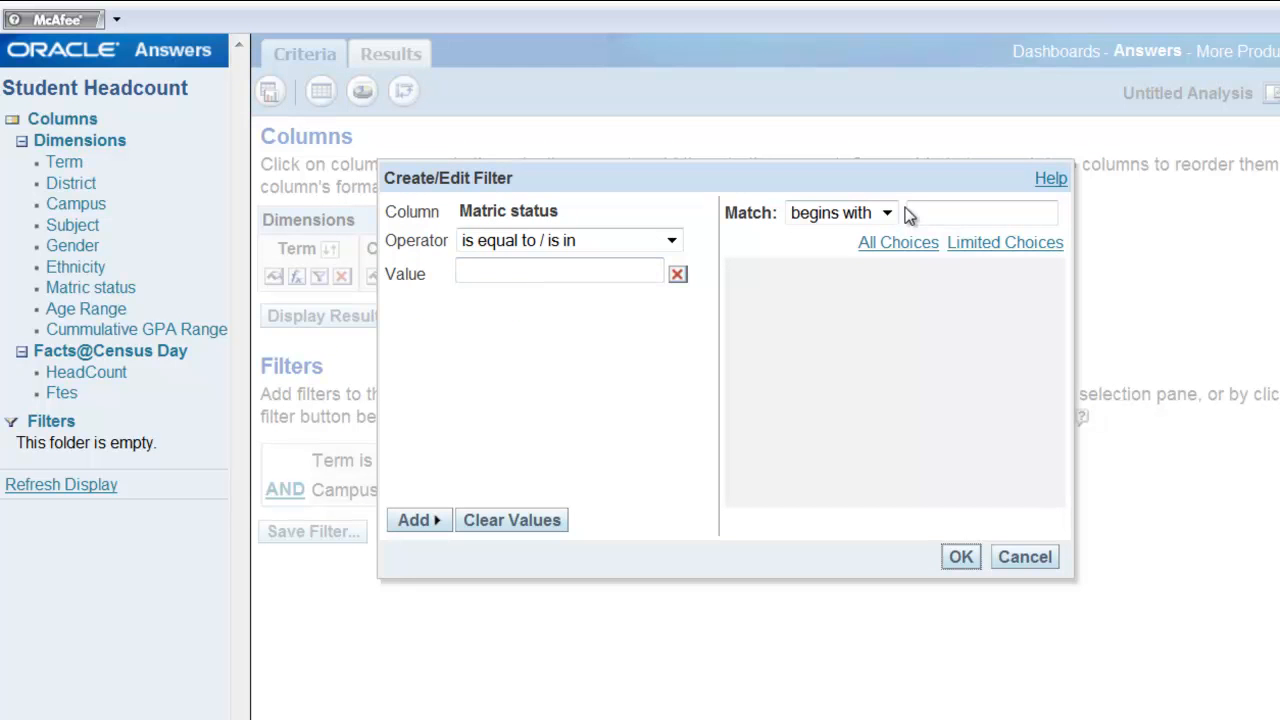
pyautogui.click(902, 248)
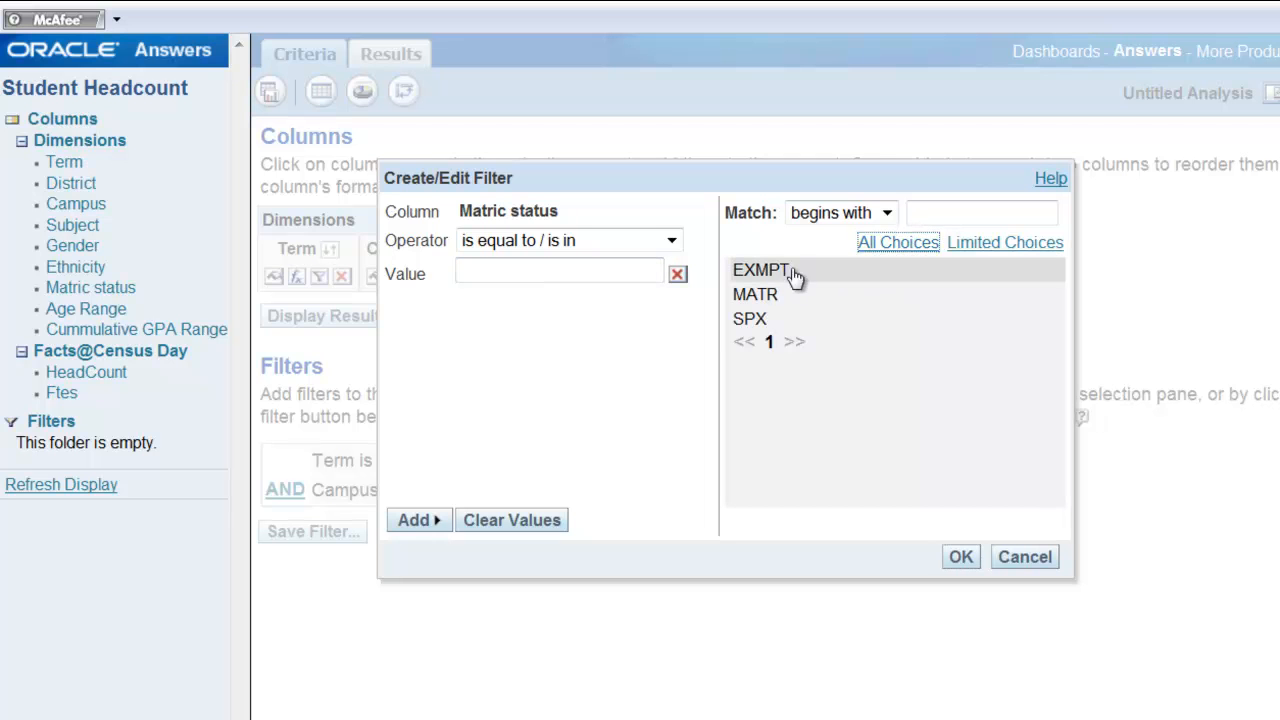
pyautogui.click(775, 296)
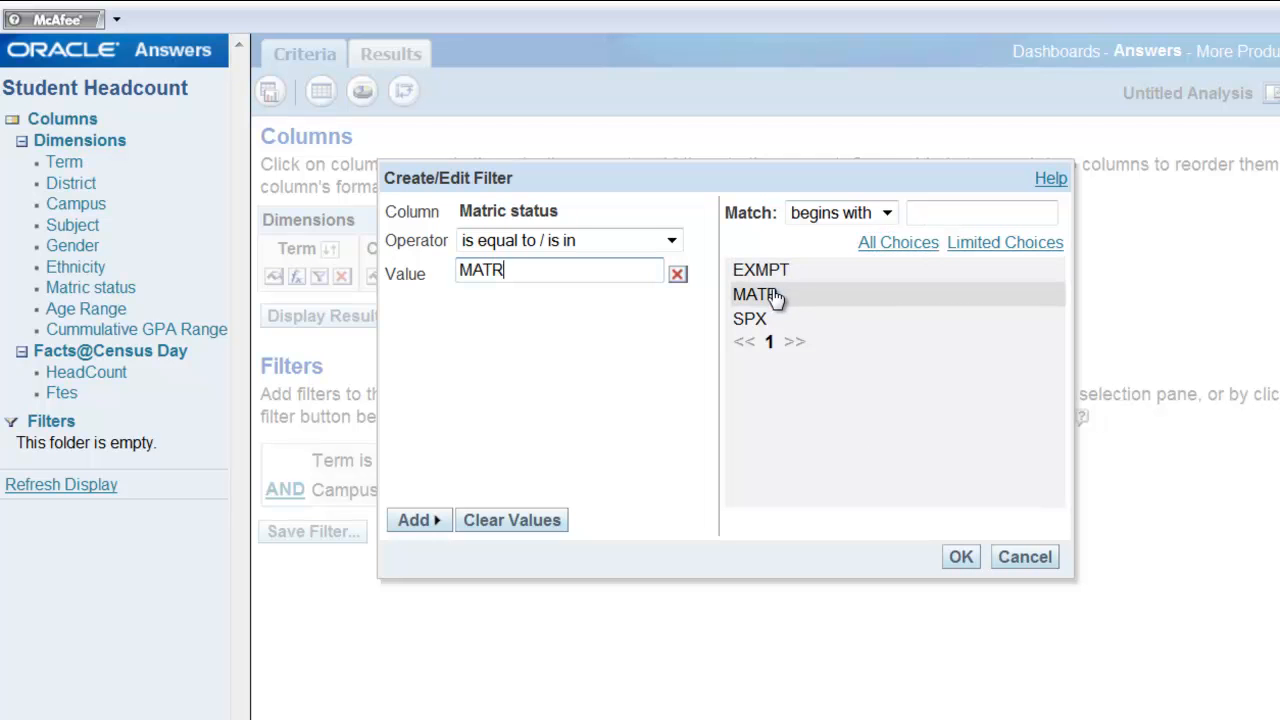
pyautogui.click(960, 557)
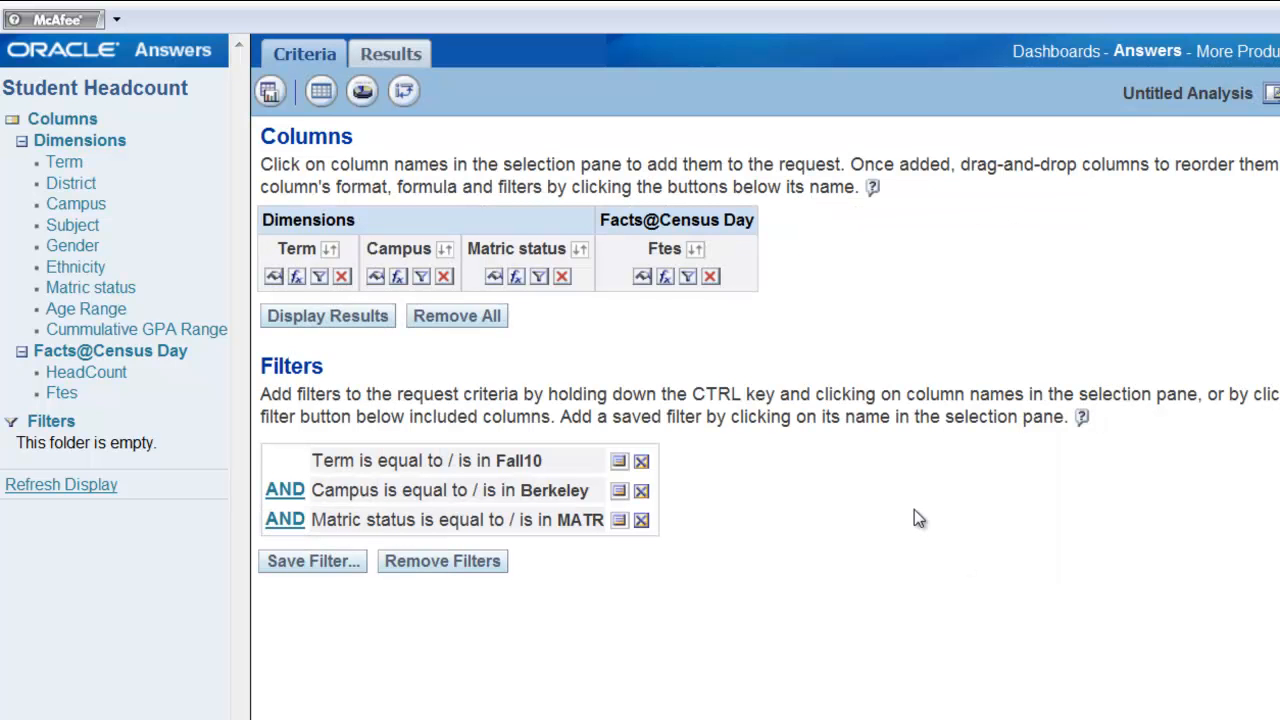
pyautogui.click(366, 320)
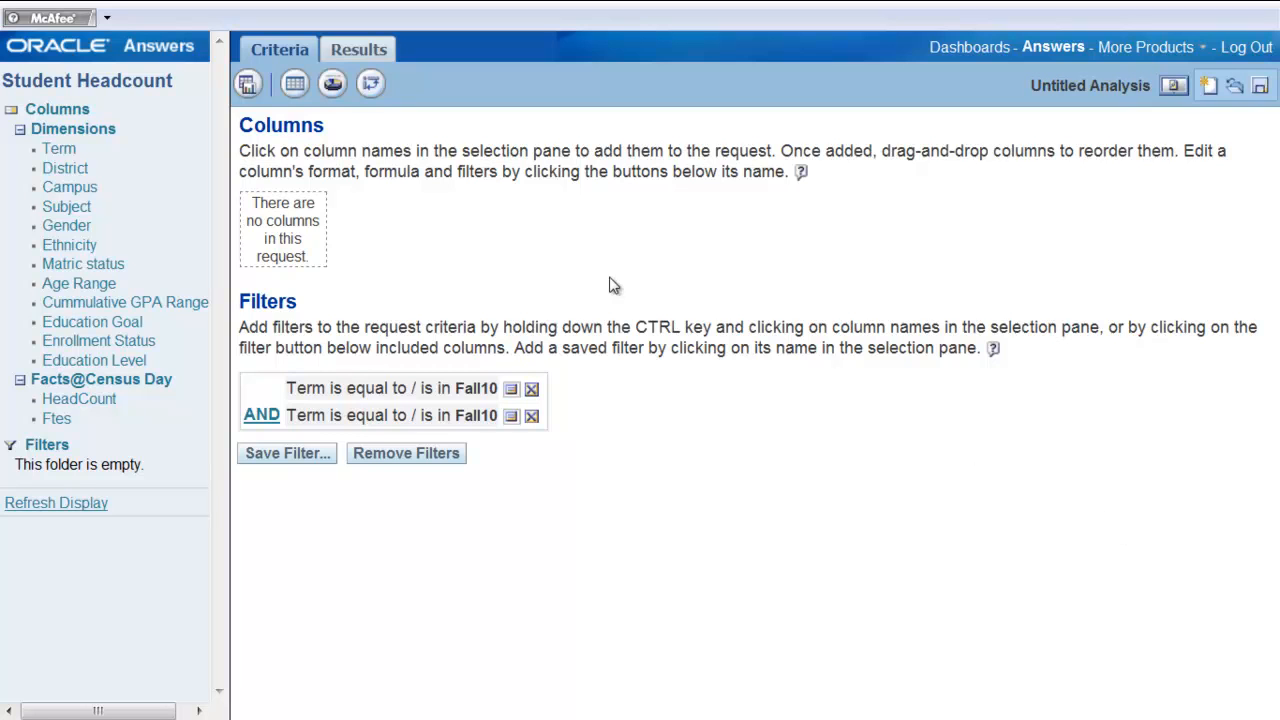
# Add the Term, Campus, Gender and Age Range columns to the request.
pyautogui.click(58, 150)
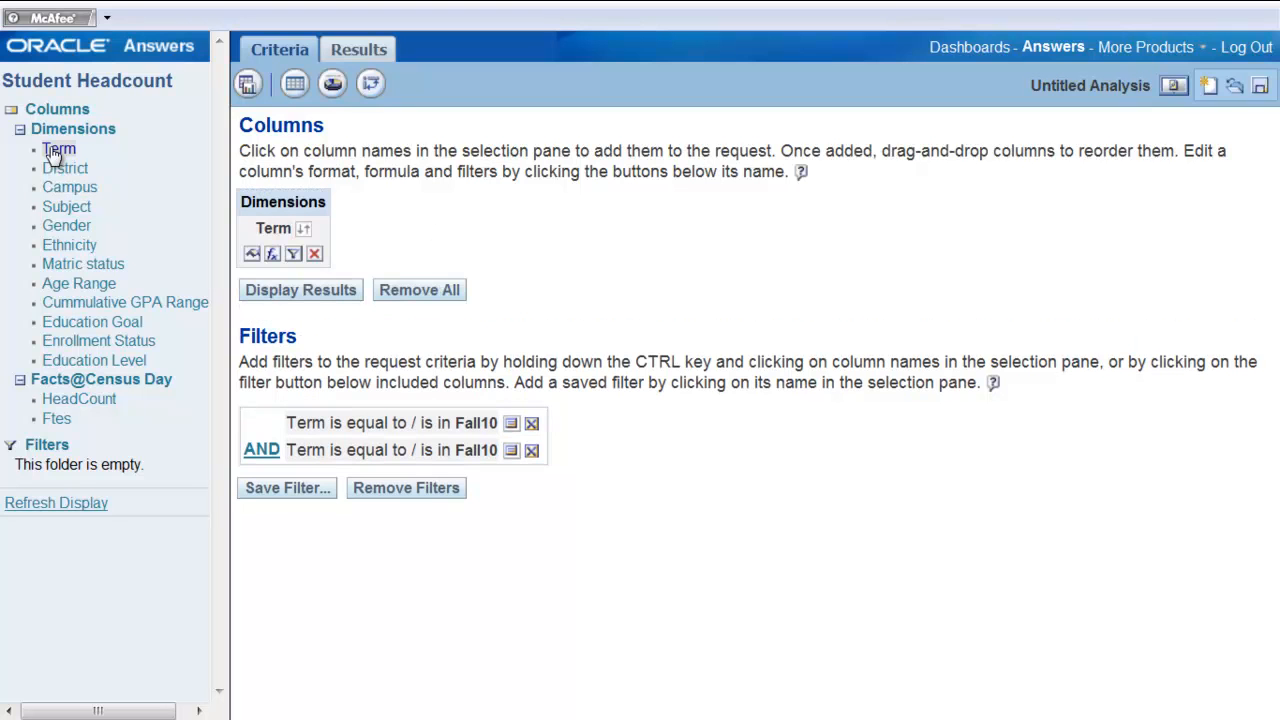
pyautogui.click(63, 192)
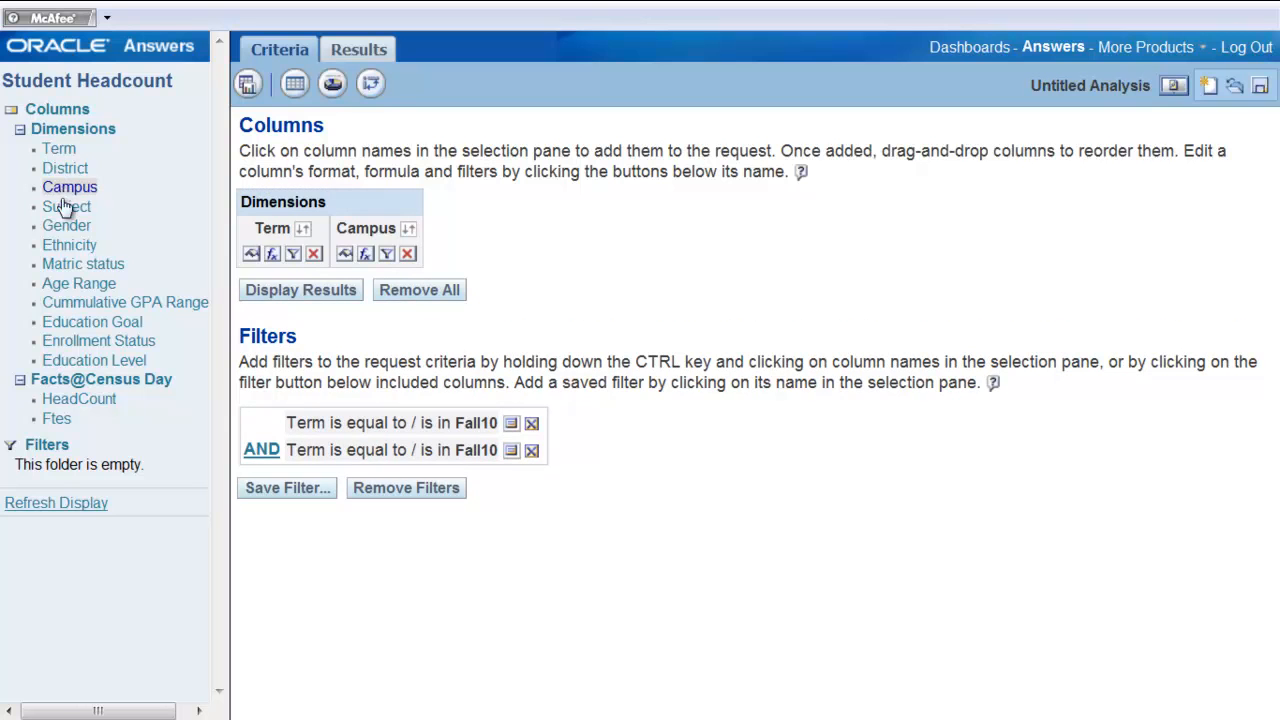
pyautogui.click(66, 228)
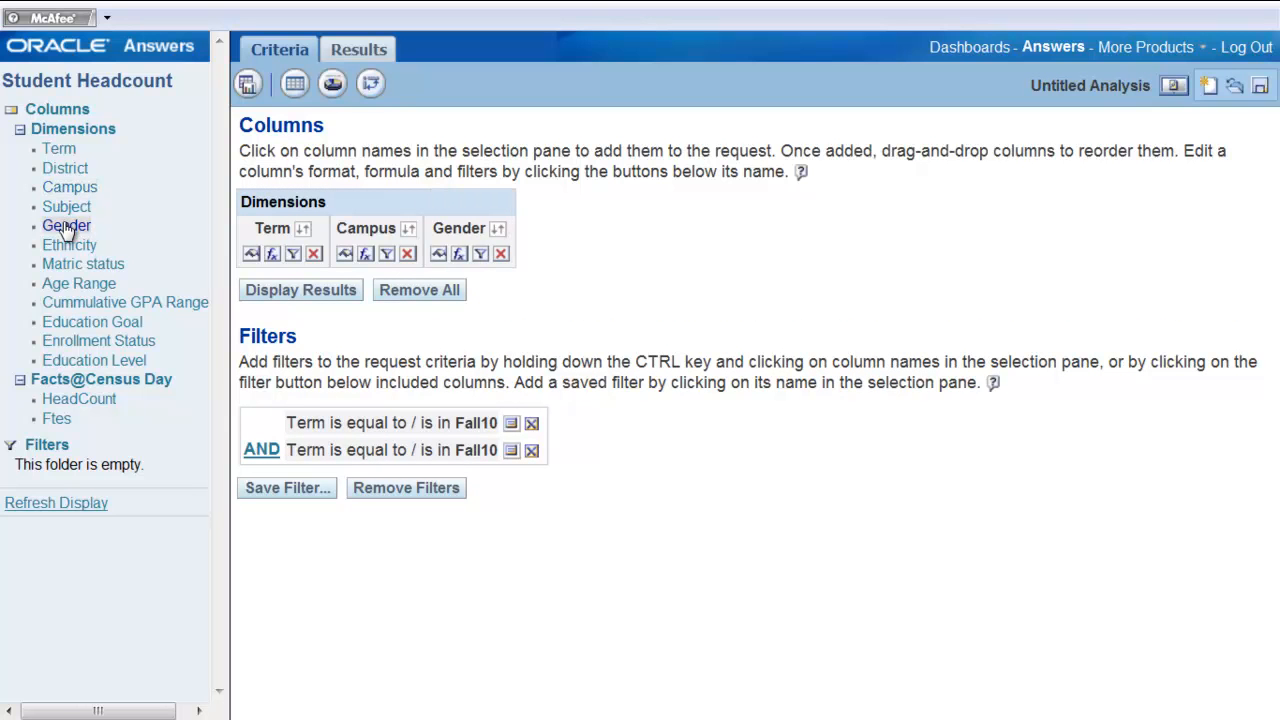
pyautogui.click(72, 286)
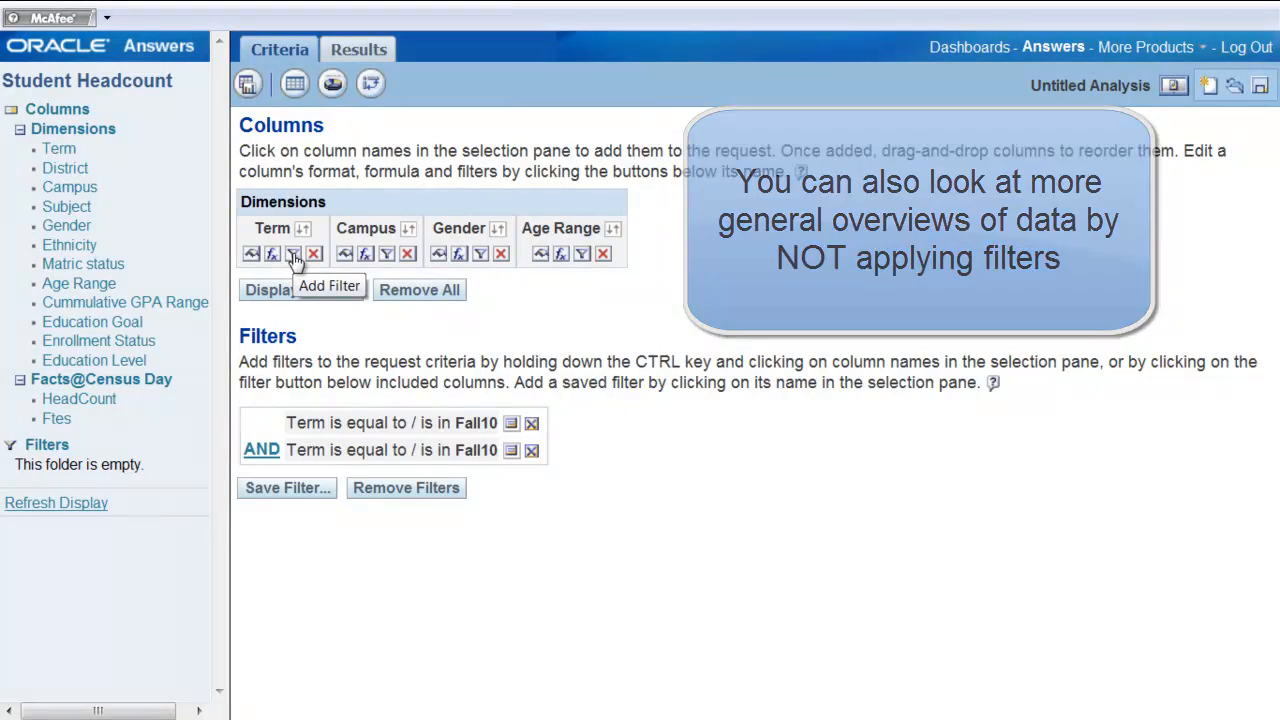
# Add a filter on the Term column so it equals Fall10.
pyautogui.click(293, 255)
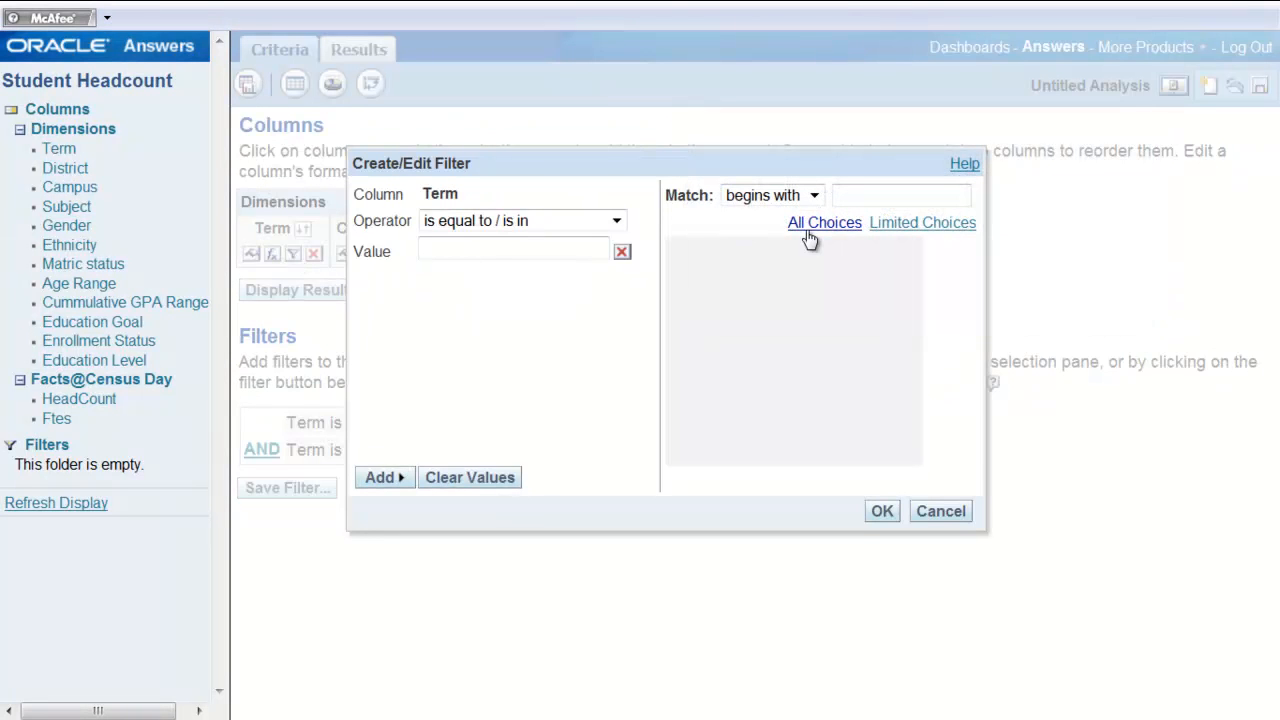
pyautogui.click(811, 227)
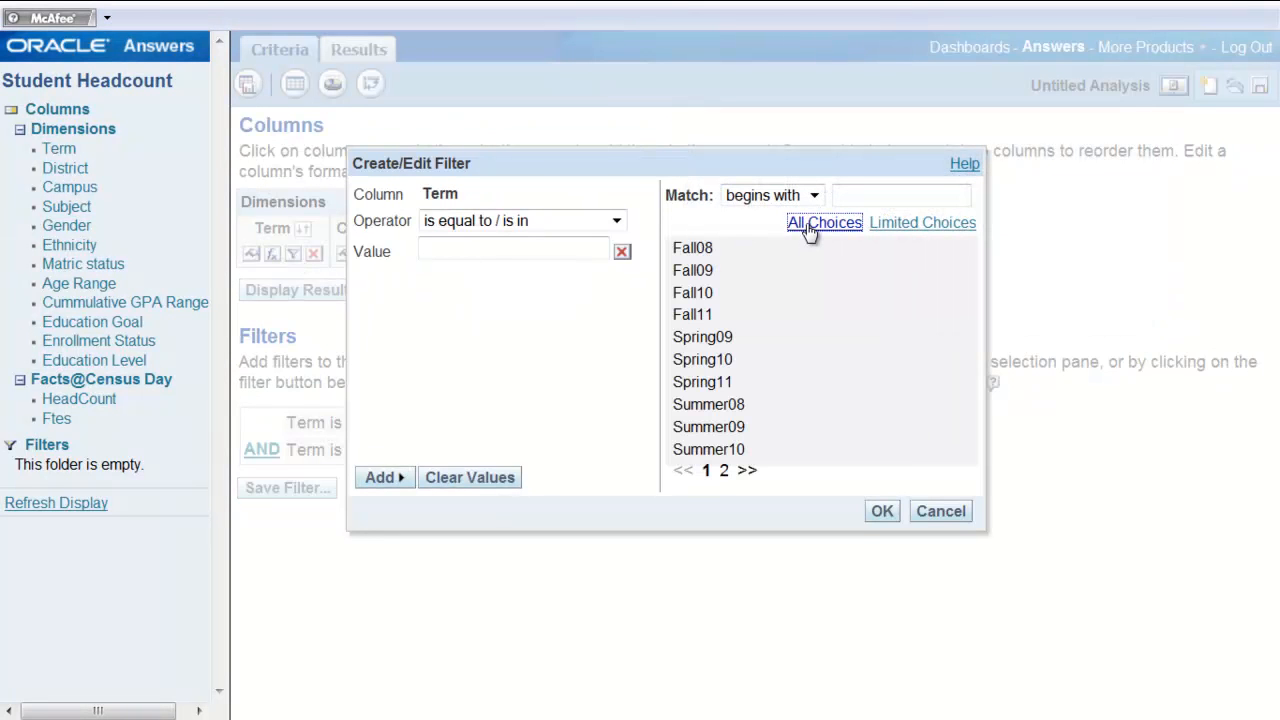
pyautogui.click(711, 296)
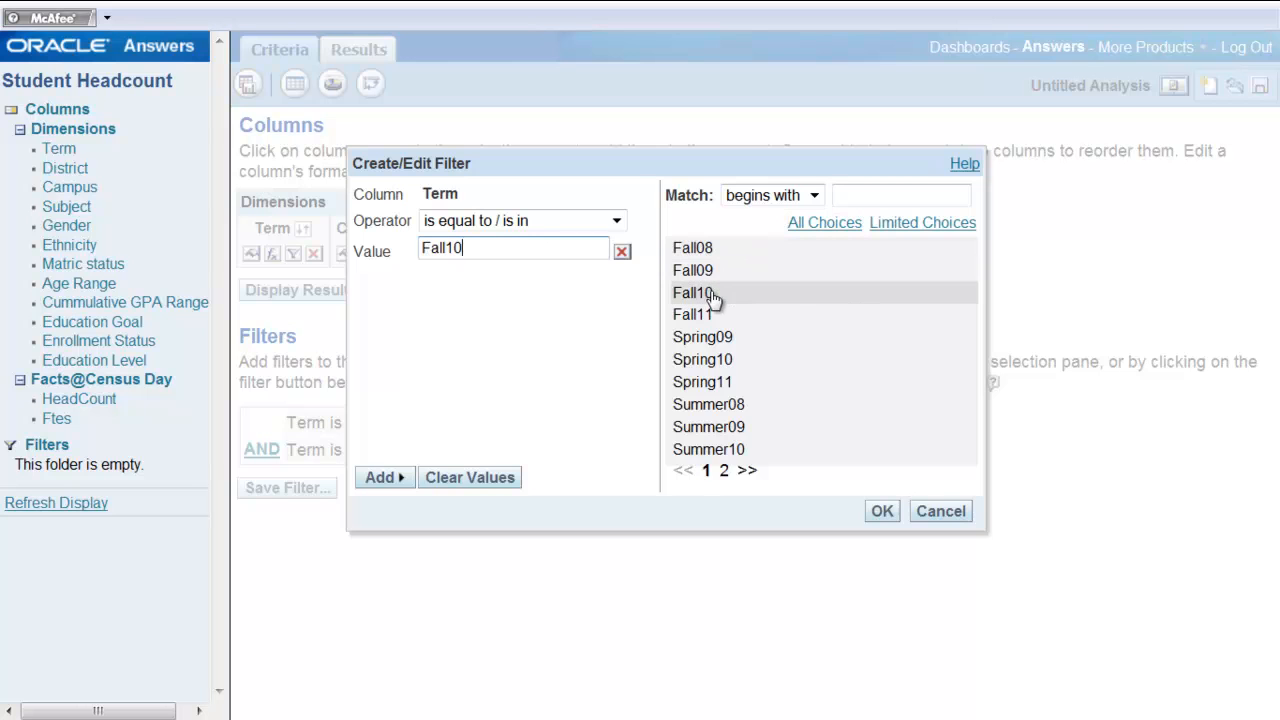
pyautogui.click(880, 508)
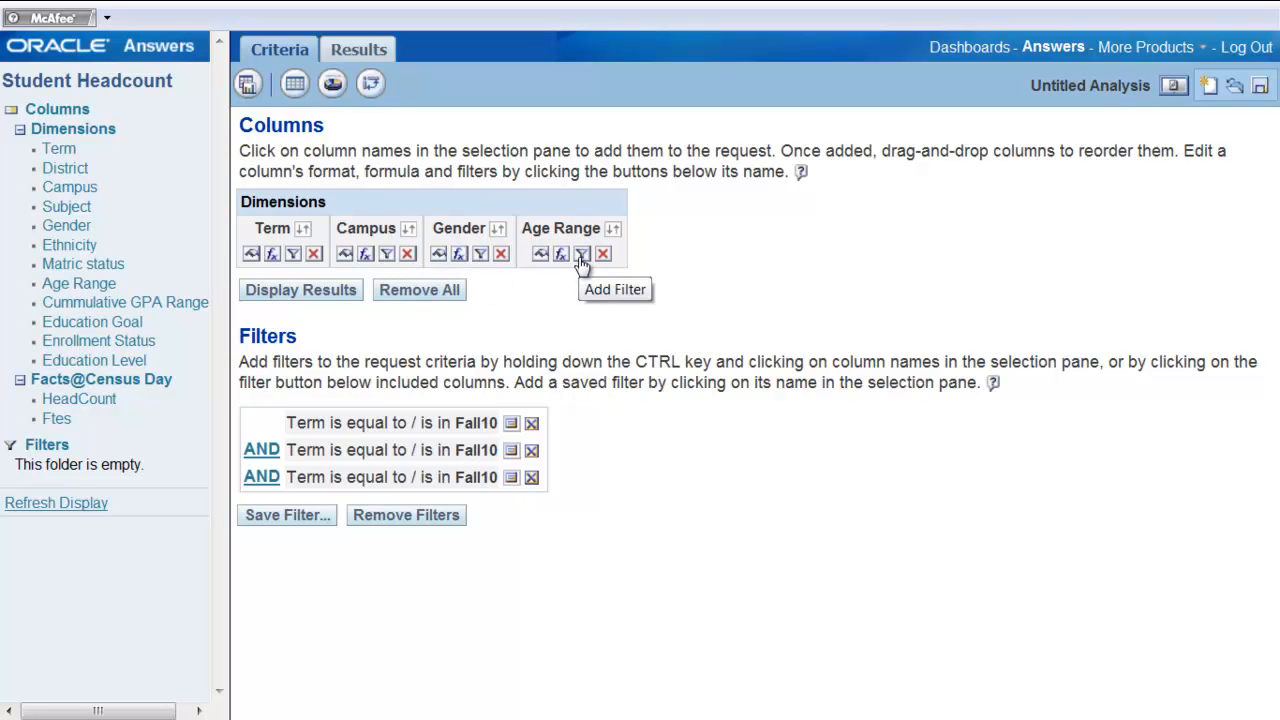
# Display the query results, review the table, and return to the request criteria.
pyautogui.click(297, 290)
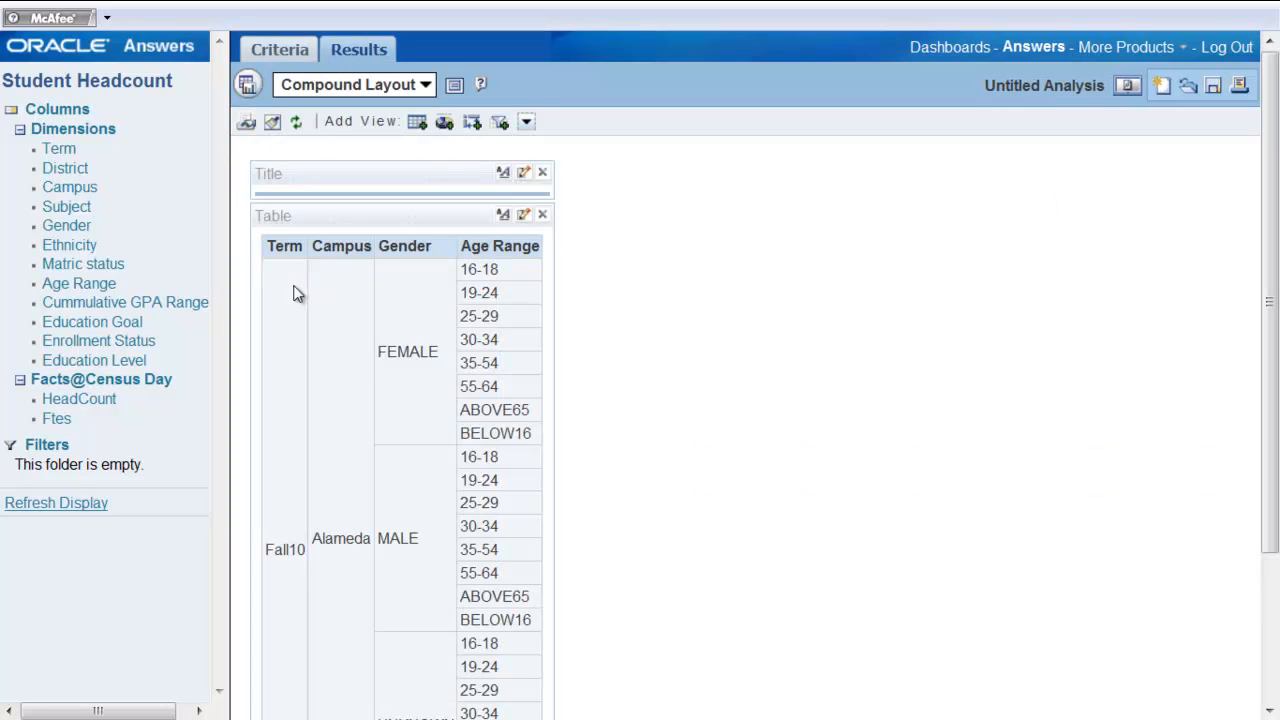
pyautogui.moveTo(1273, 278); pyautogui.dragTo(1274, 368)
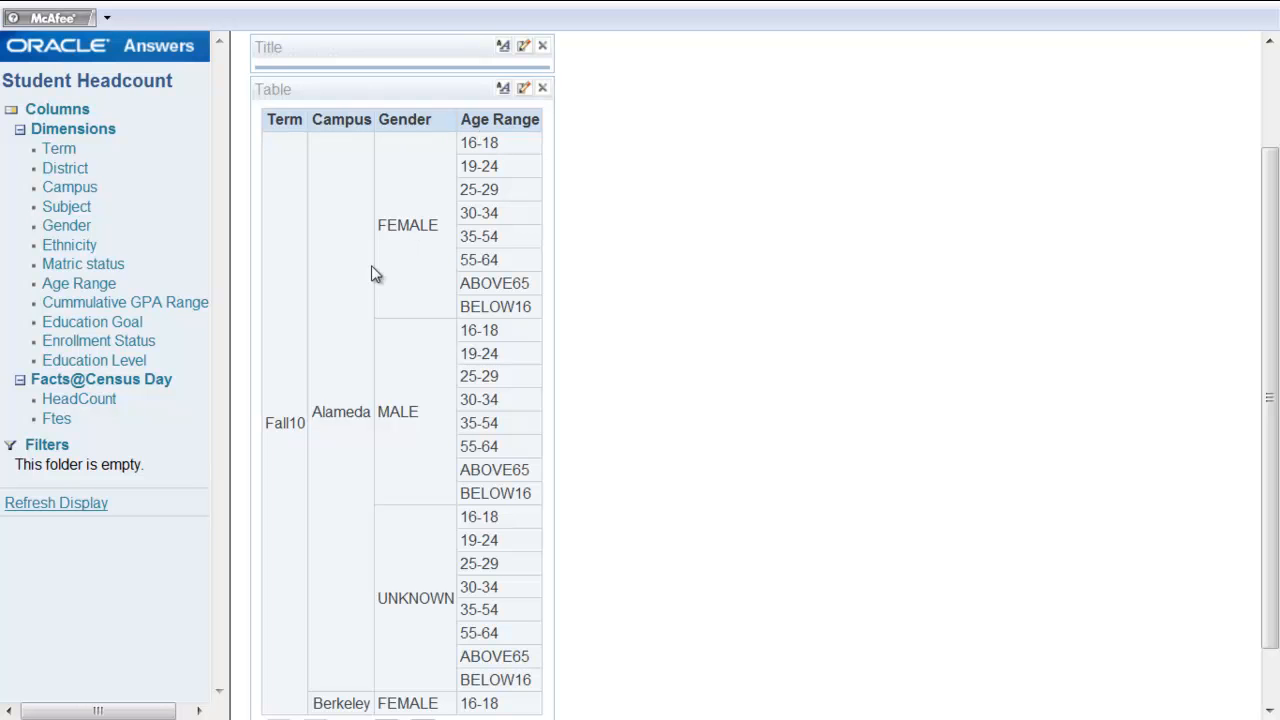
pyautogui.moveTo(1275, 338); pyautogui.dragTo(1276, 482)
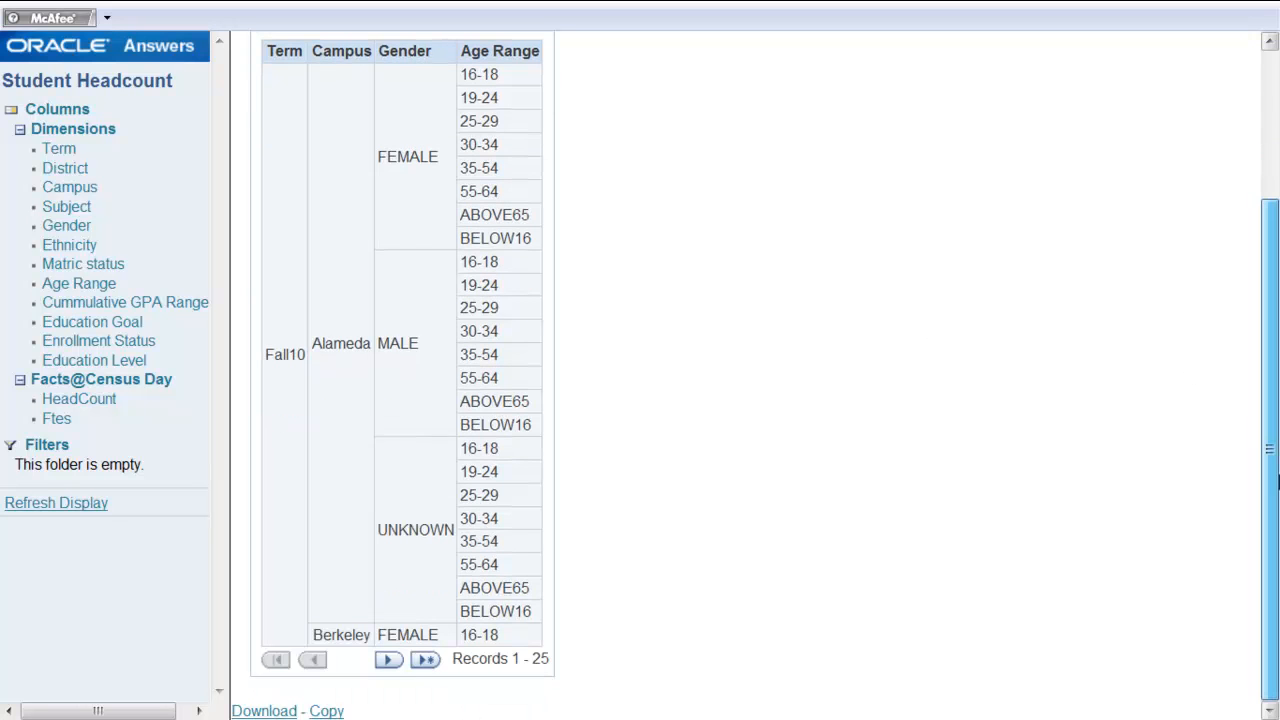
pyautogui.moveTo(1277, 582); pyautogui.dragTo(1275, 298)
pyautogui.click(292, 50)
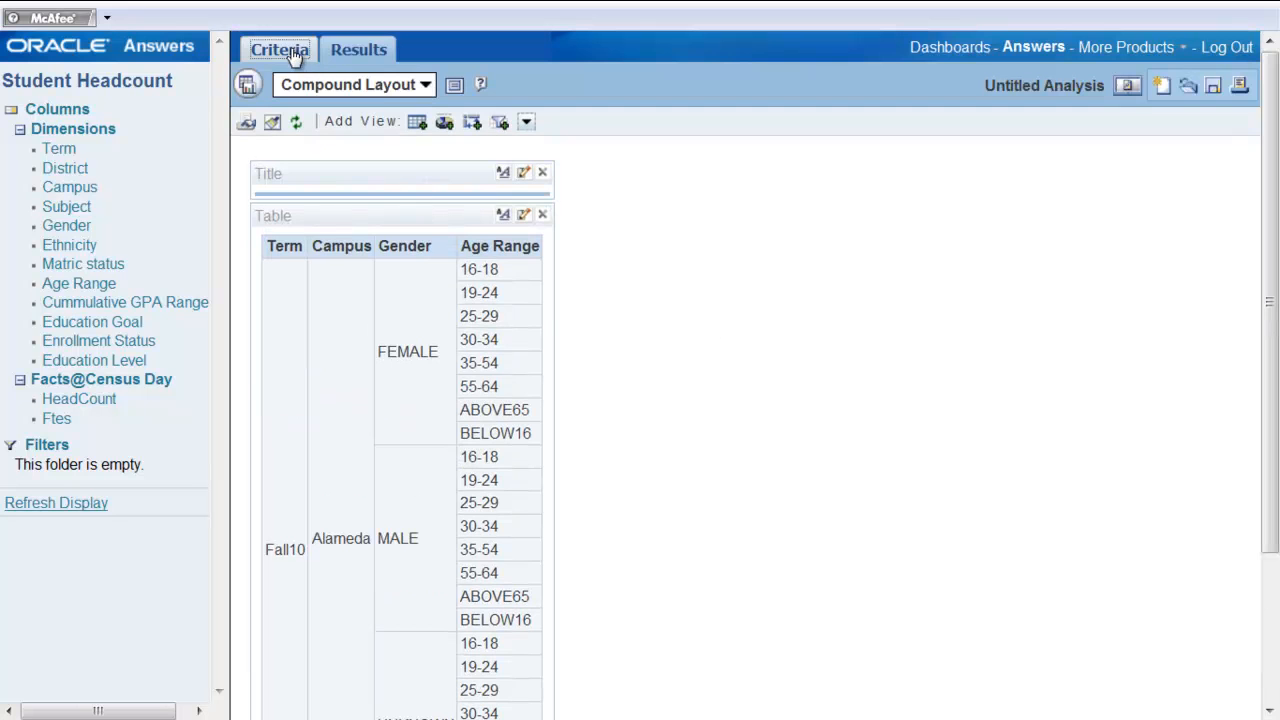
# Add the HeadCount fact column to the request and display the results.
pyautogui.click(95, 402)
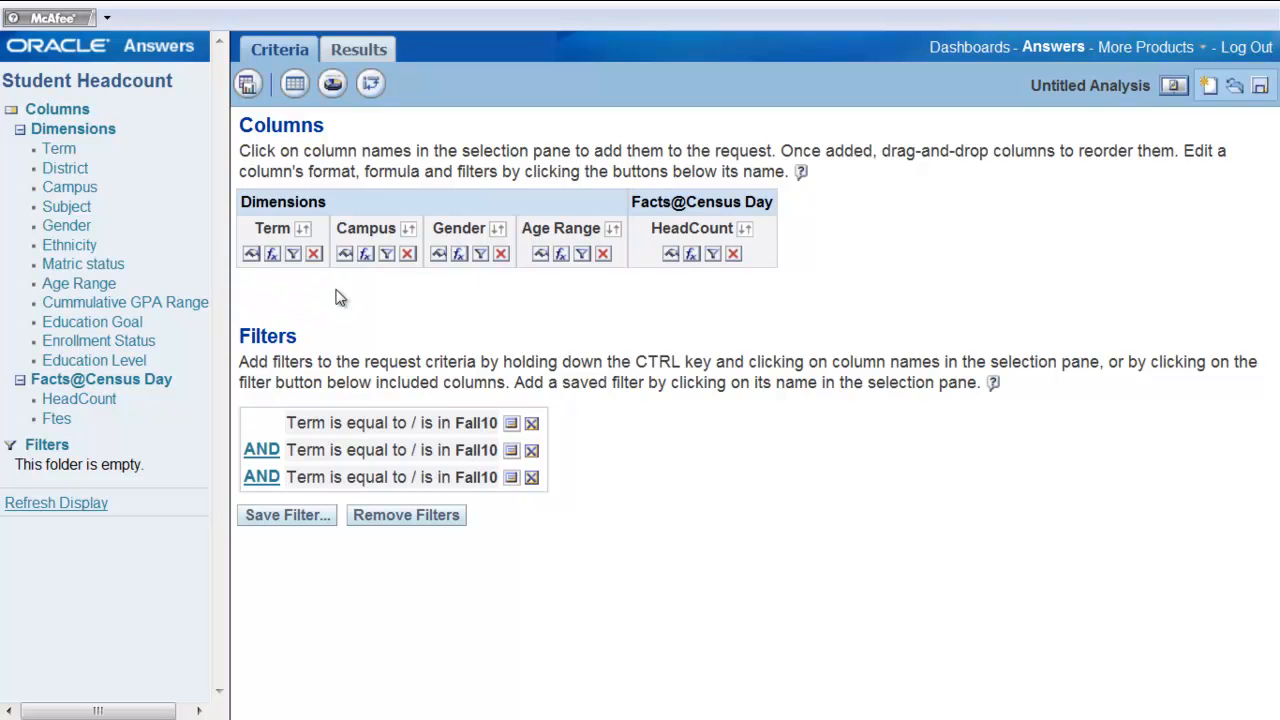
pyautogui.click(340, 295)
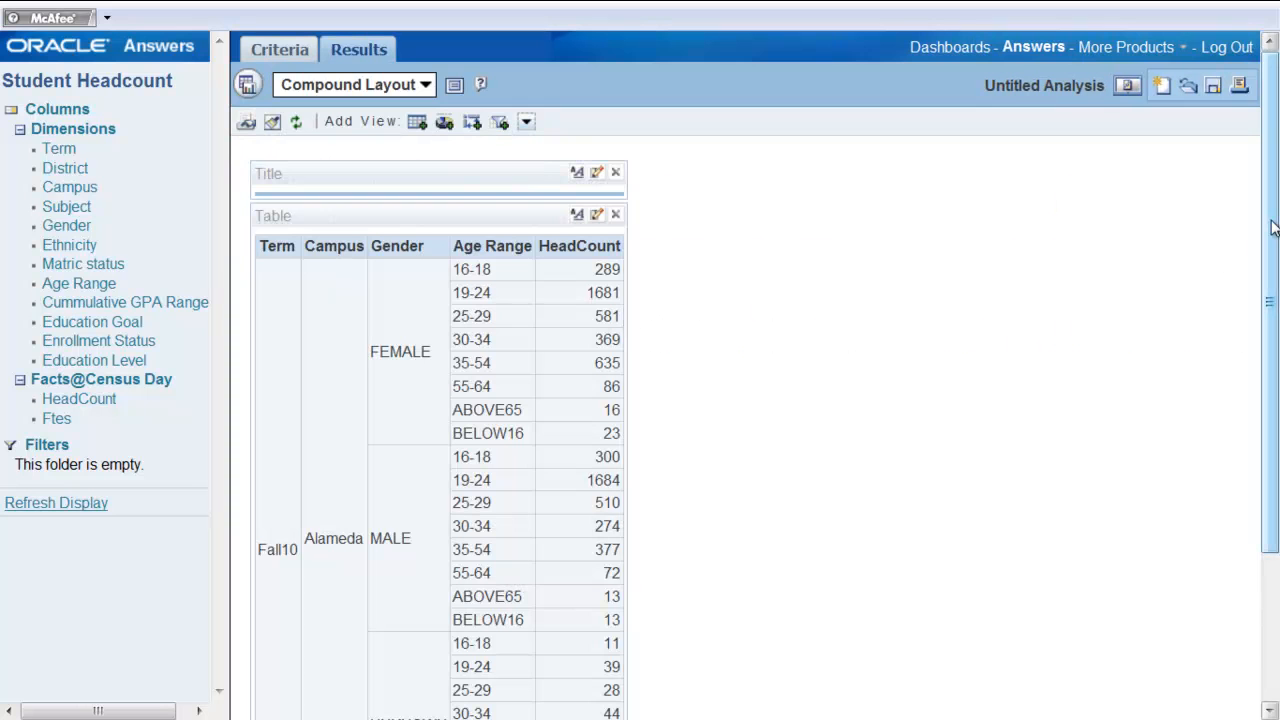
# Page through all records of the headcount results table, then return to the request criteria.
pyautogui.moveTo(1272, 228); pyautogui.dragTo(1275, 374)
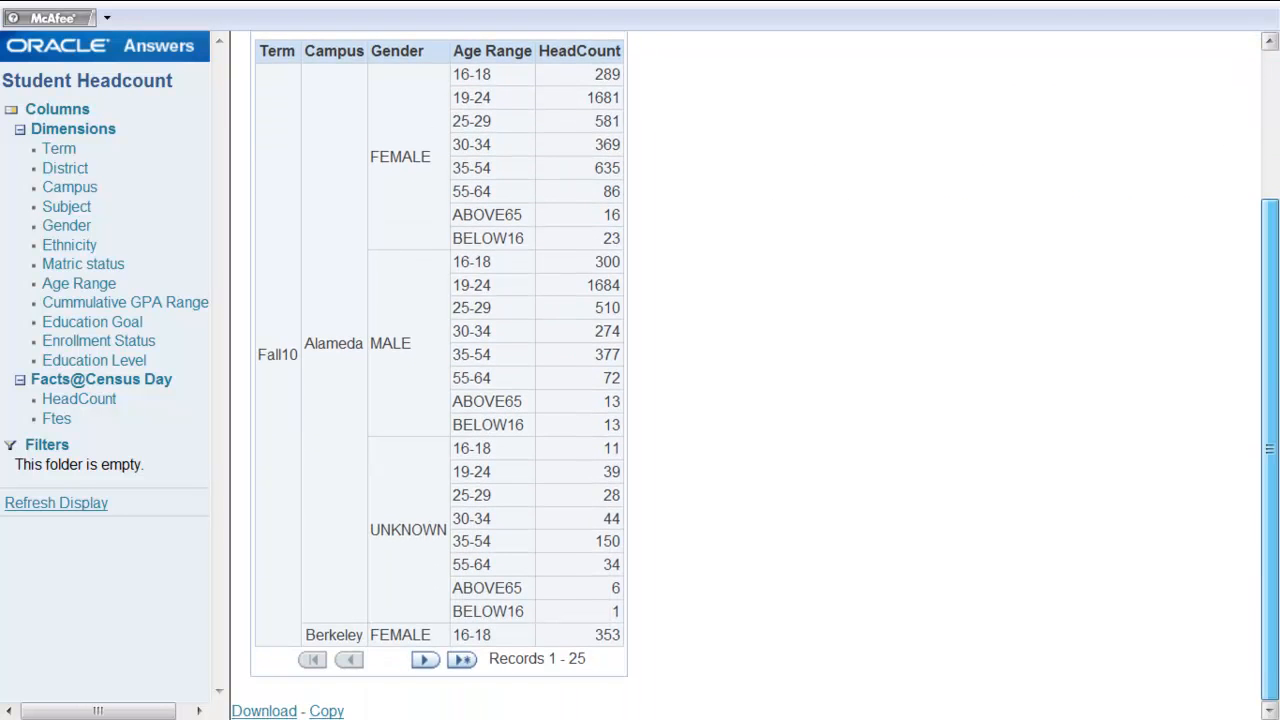
pyautogui.click(422, 662)
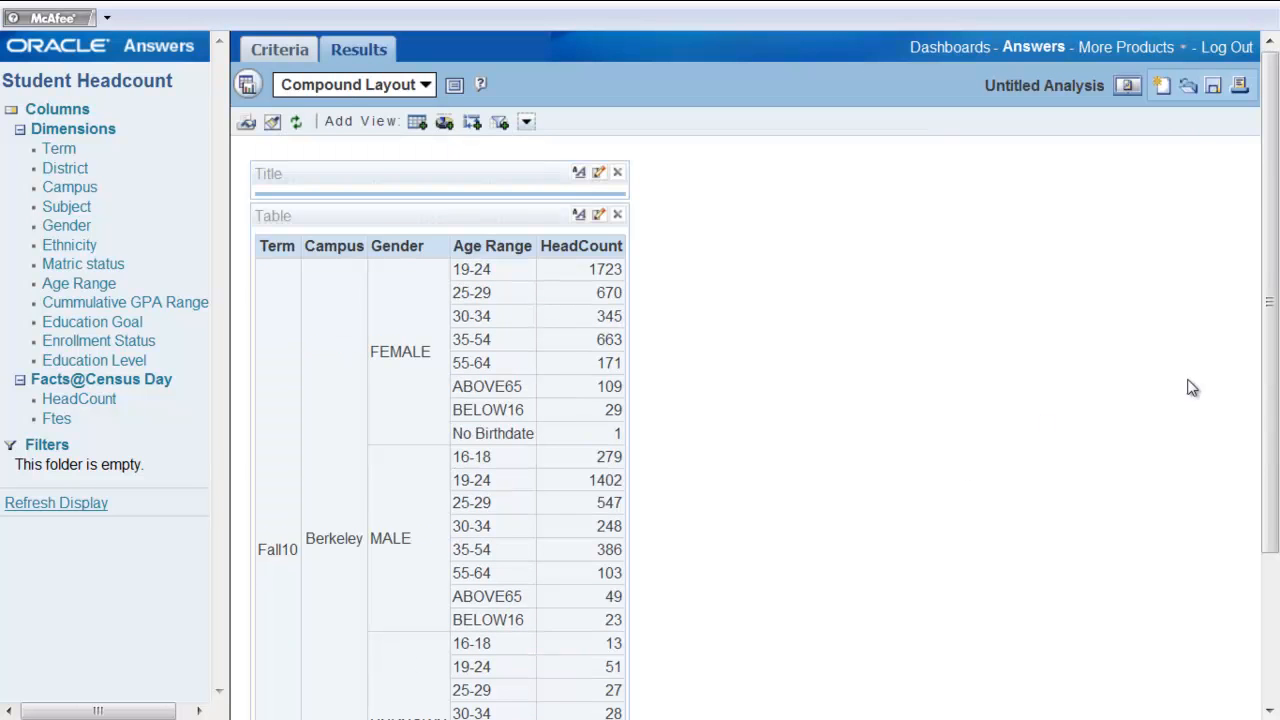
pyautogui.scroll(-3, 1272, 276)
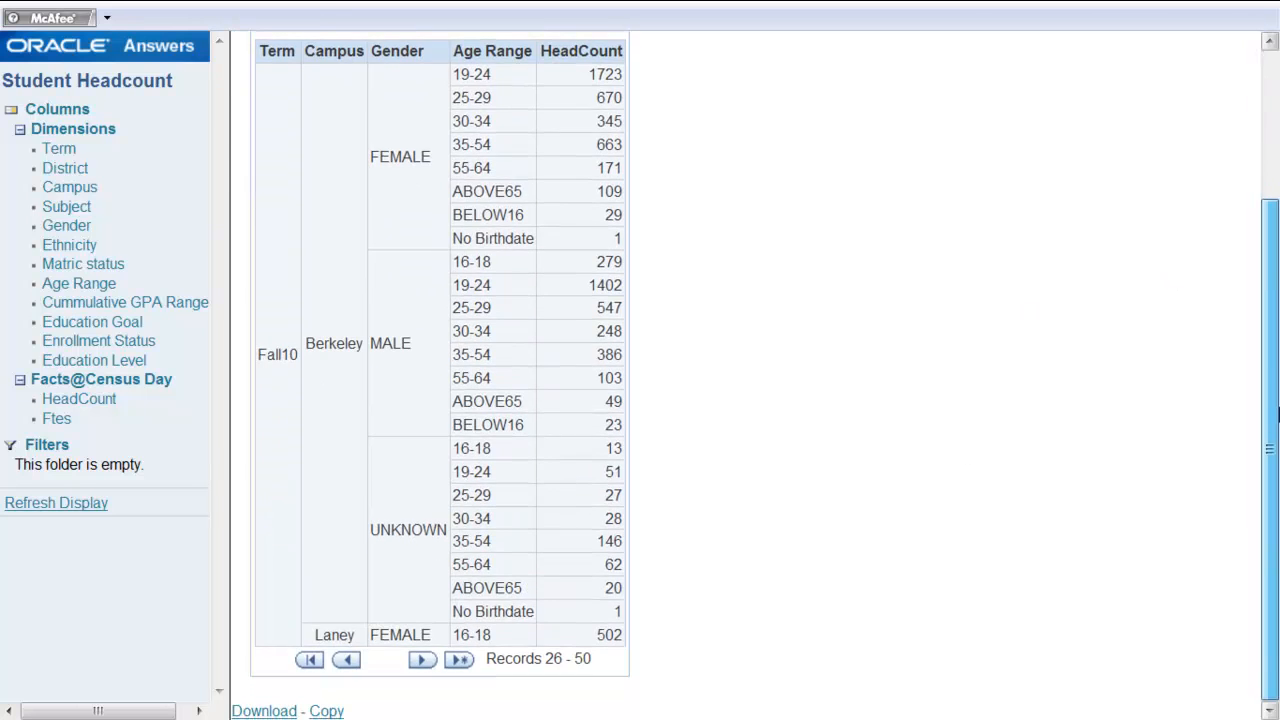
pyautogui.click(421, 661)
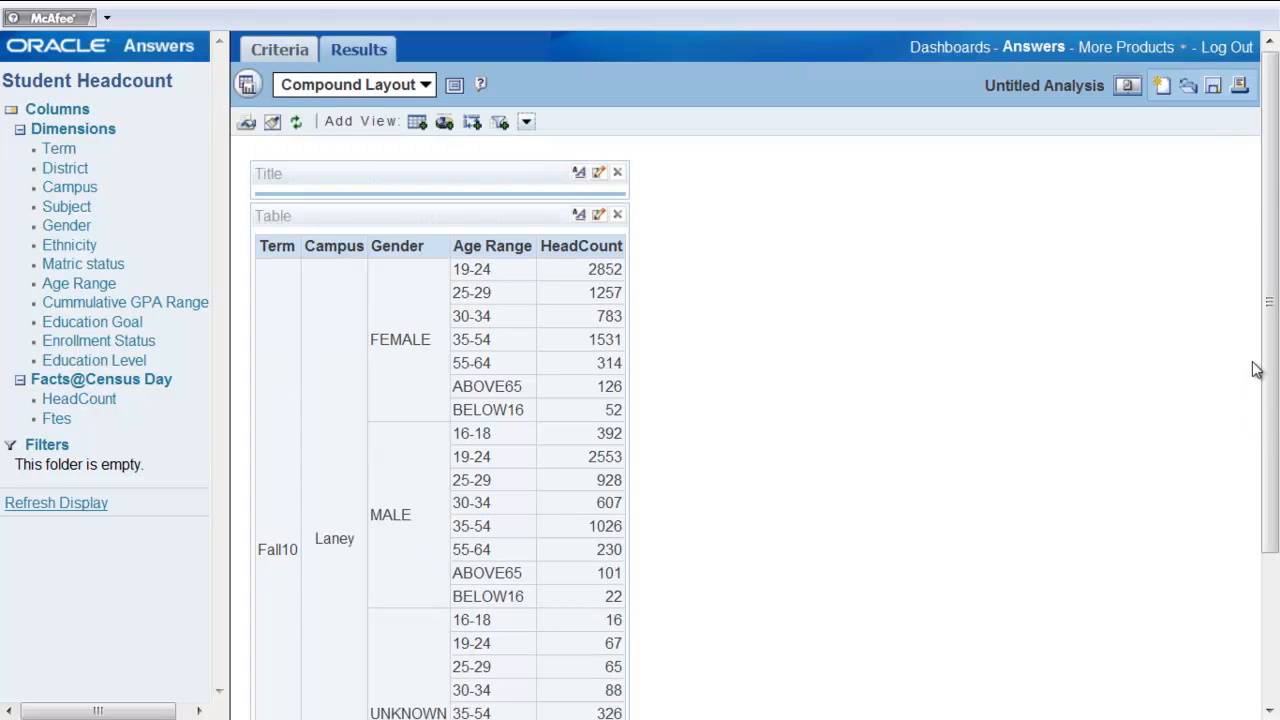
pyautogui.moveTo(1270, 343); pyautogui.dragTo(1276, 493)
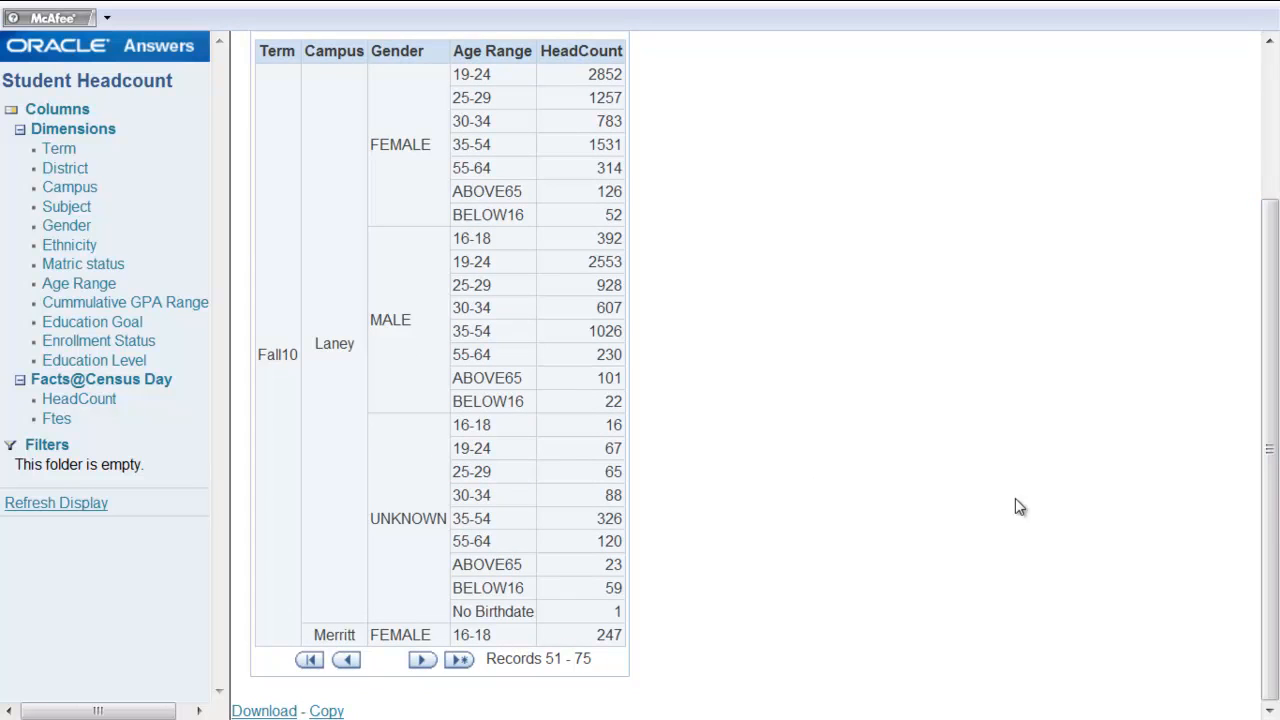
pyautogui.click(421, 661)
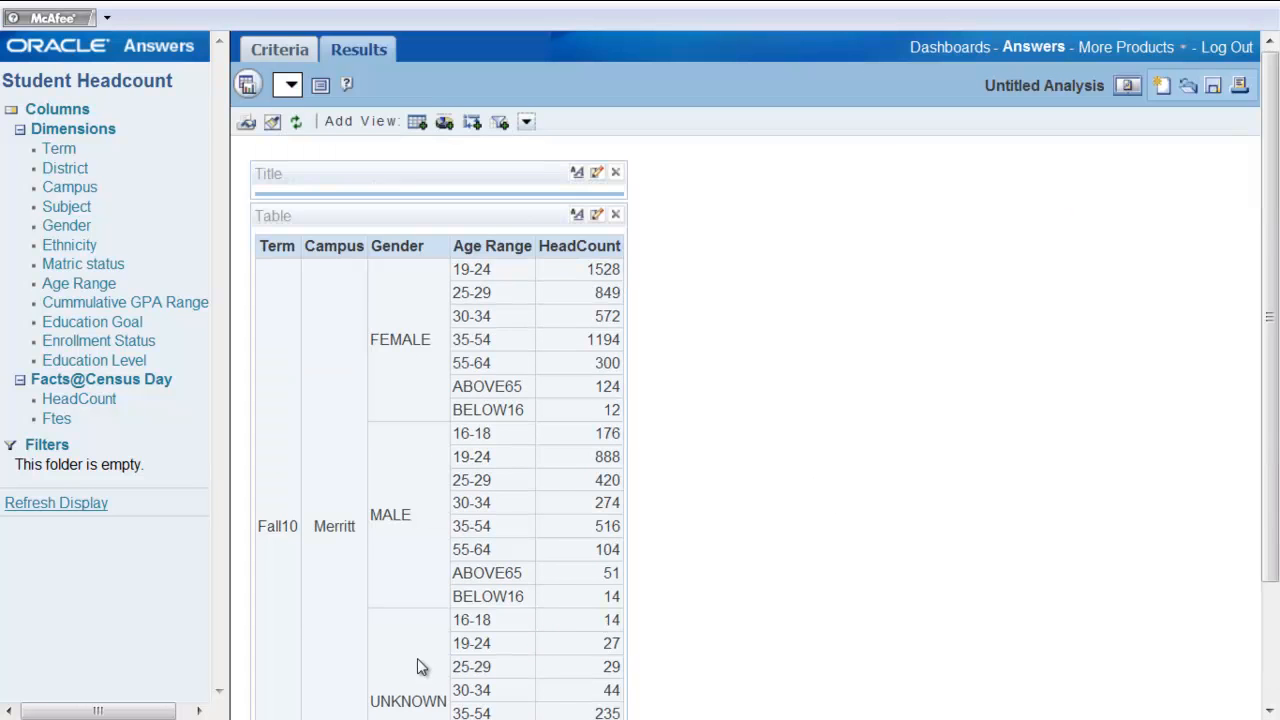
pyautogui.moveTo(1266, 358); pyautogui.dragTo(1272, 466)
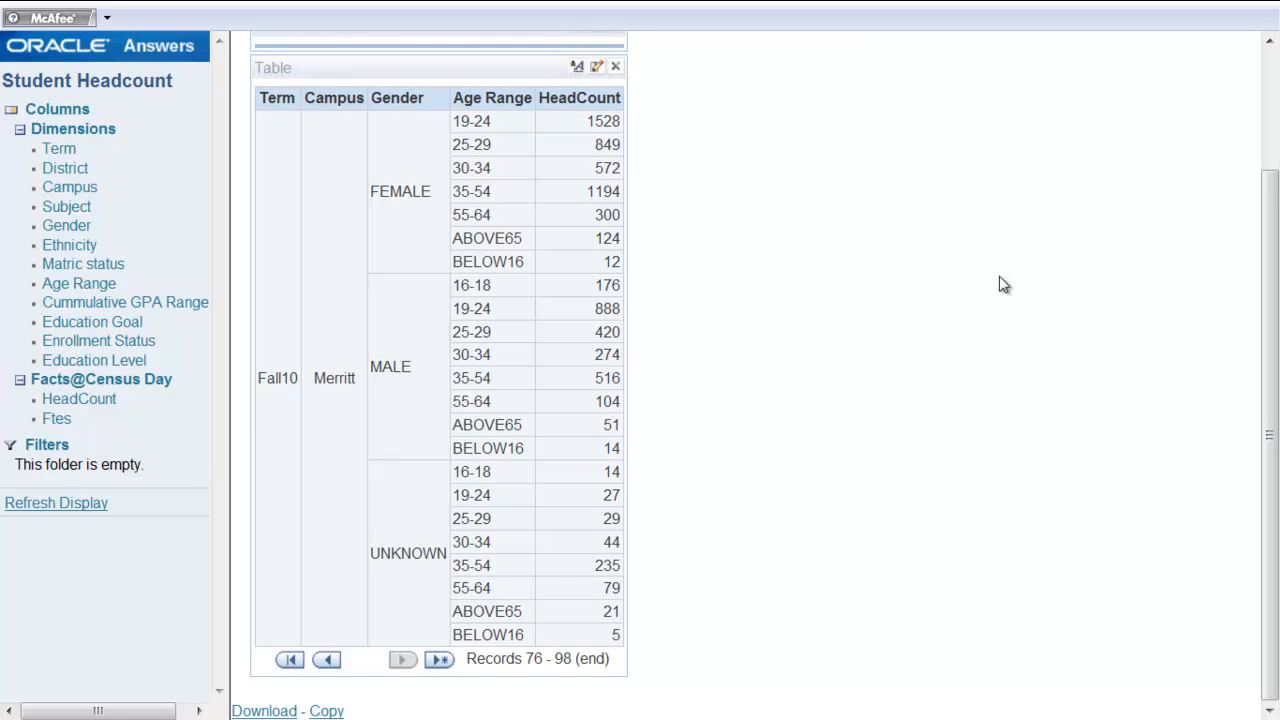
pyautogui.moveTo(1275, 312); pyautogui.dragTo(1274, 192)
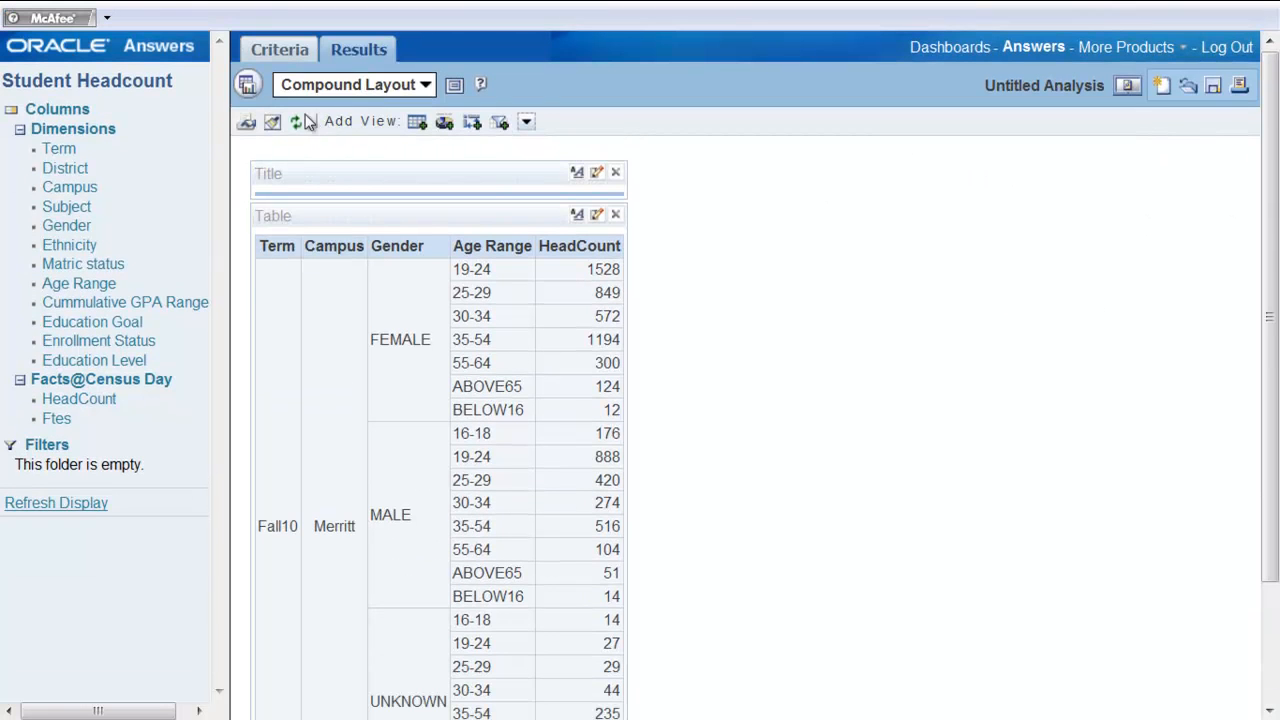
pyautogui.click(284, 50)
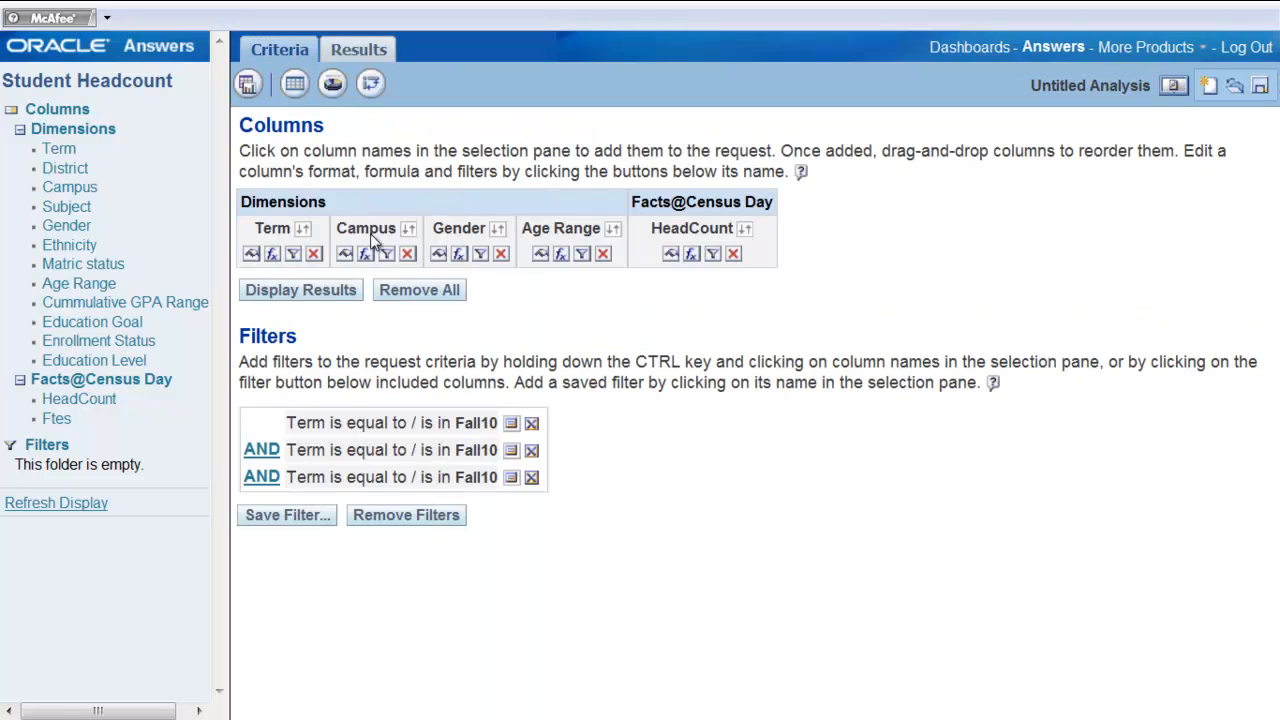